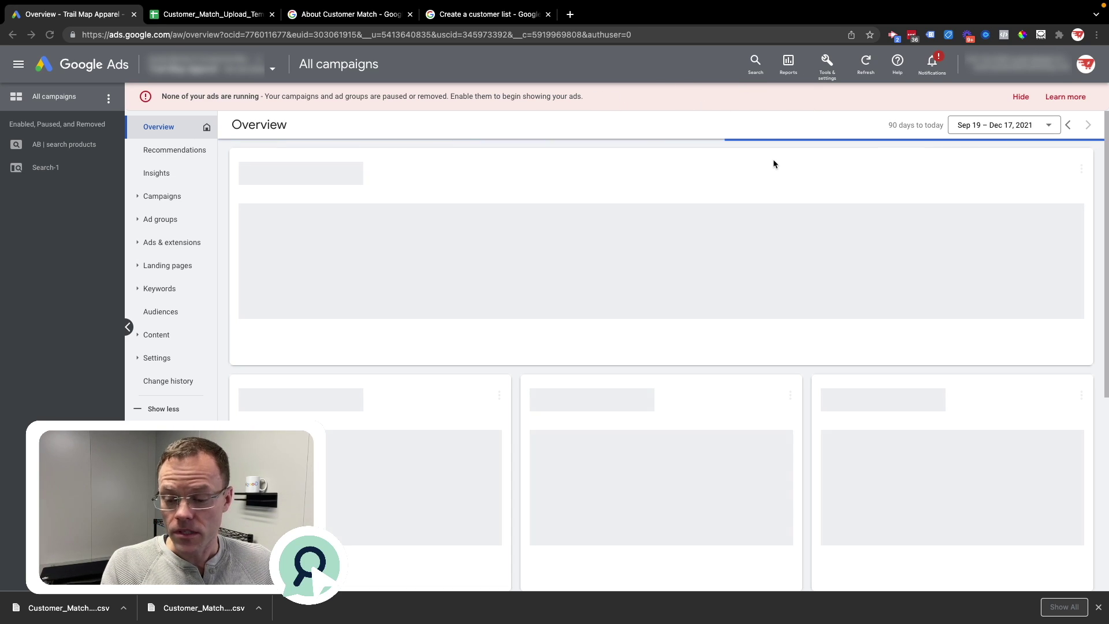
Step: From Audience manager's Segments page, start a new Customer list segment
click(828, 68)
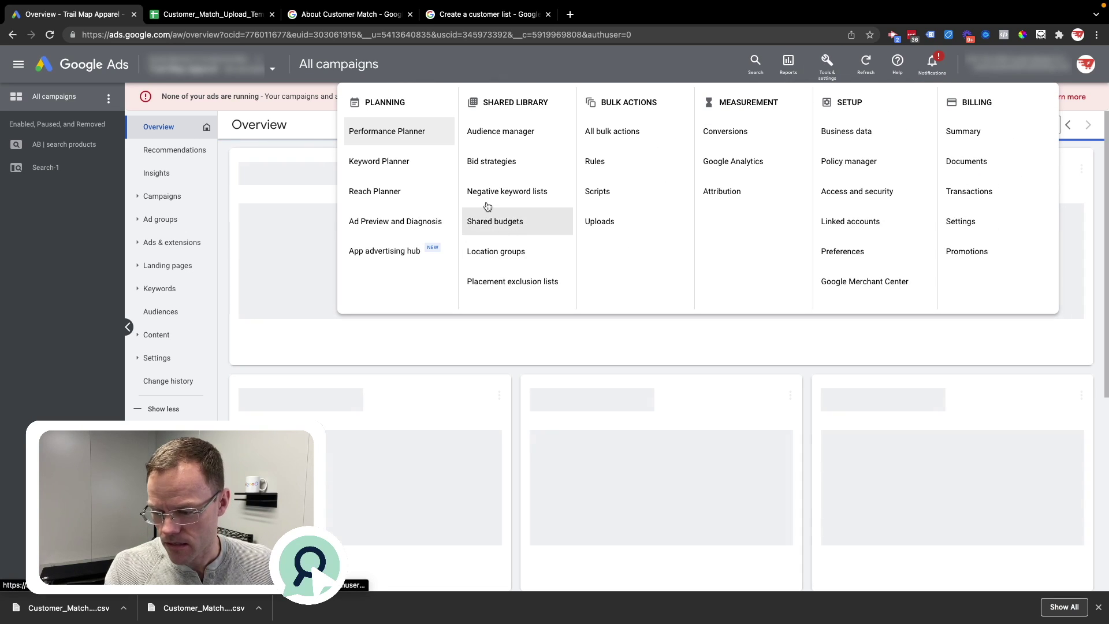
click(518, 139)
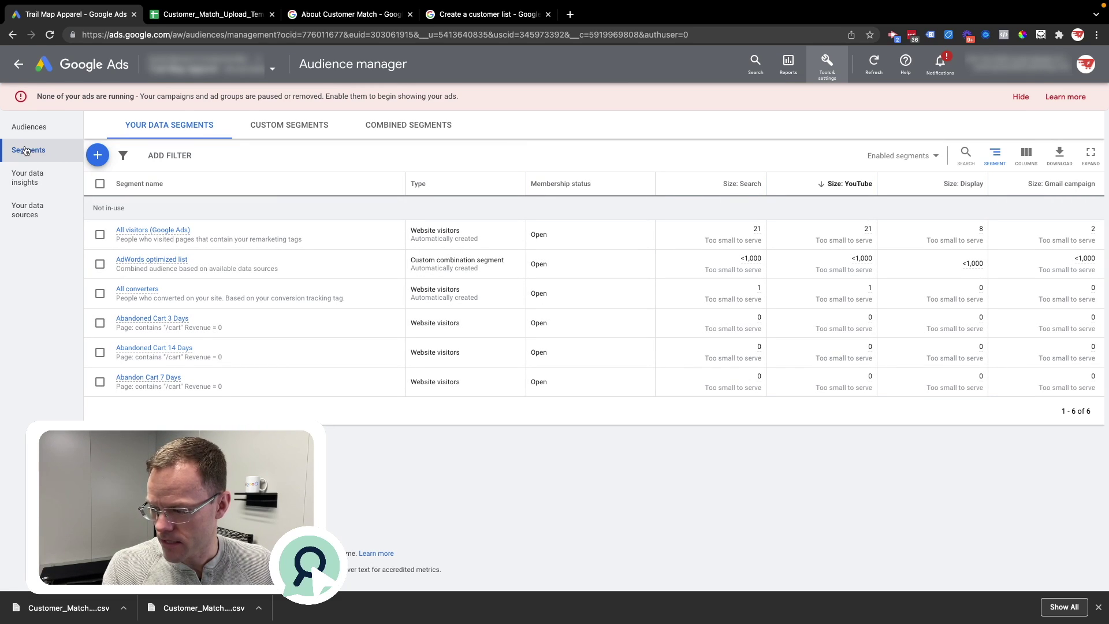
click(37, 150)
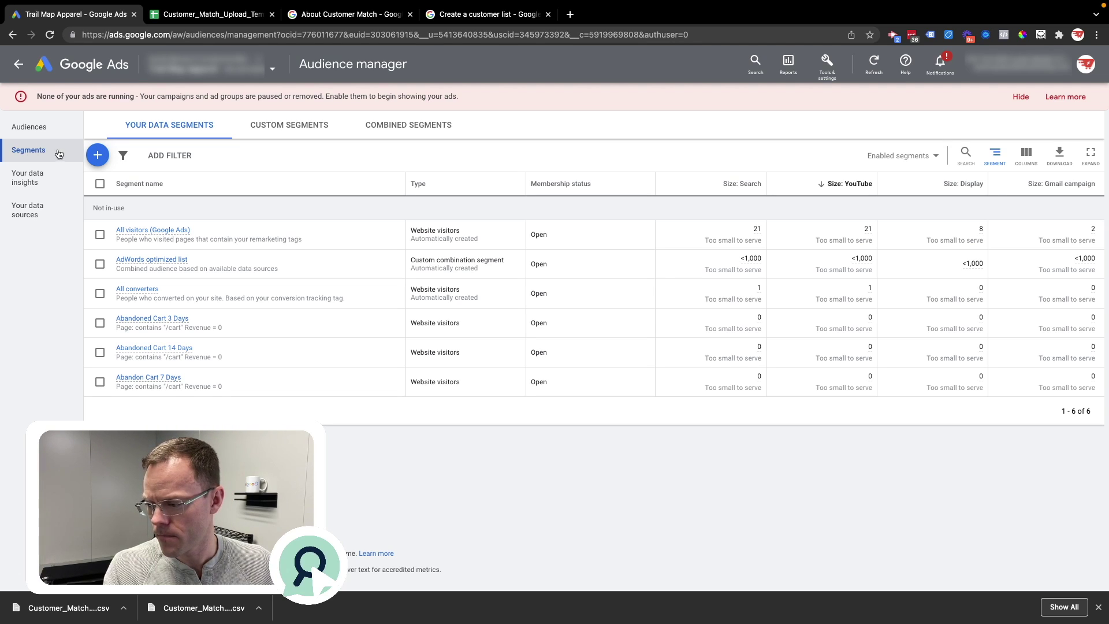
click(98, 156)
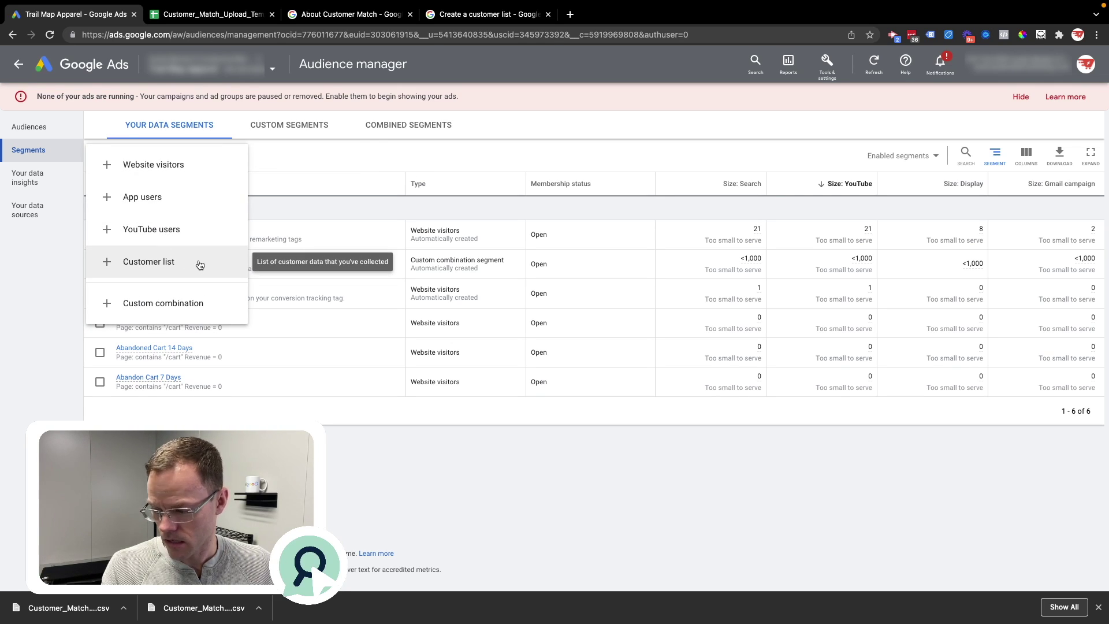
click(198, 262)
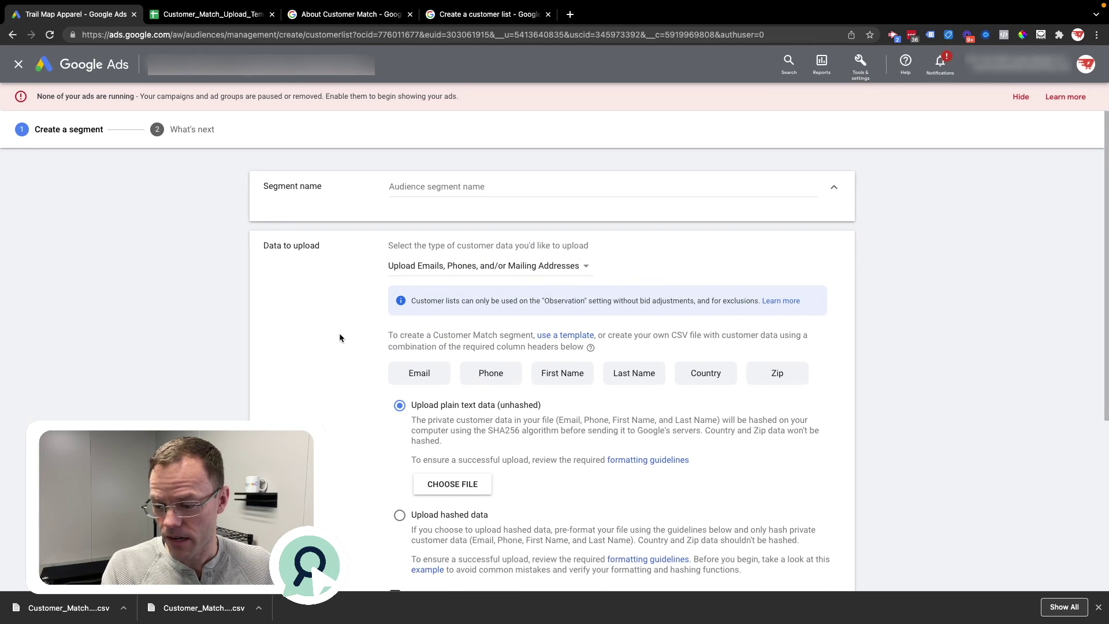
Step: Name the new segment 'Shopify Customers_08122021'
click(471, 188)
text(Shopify Customers_)
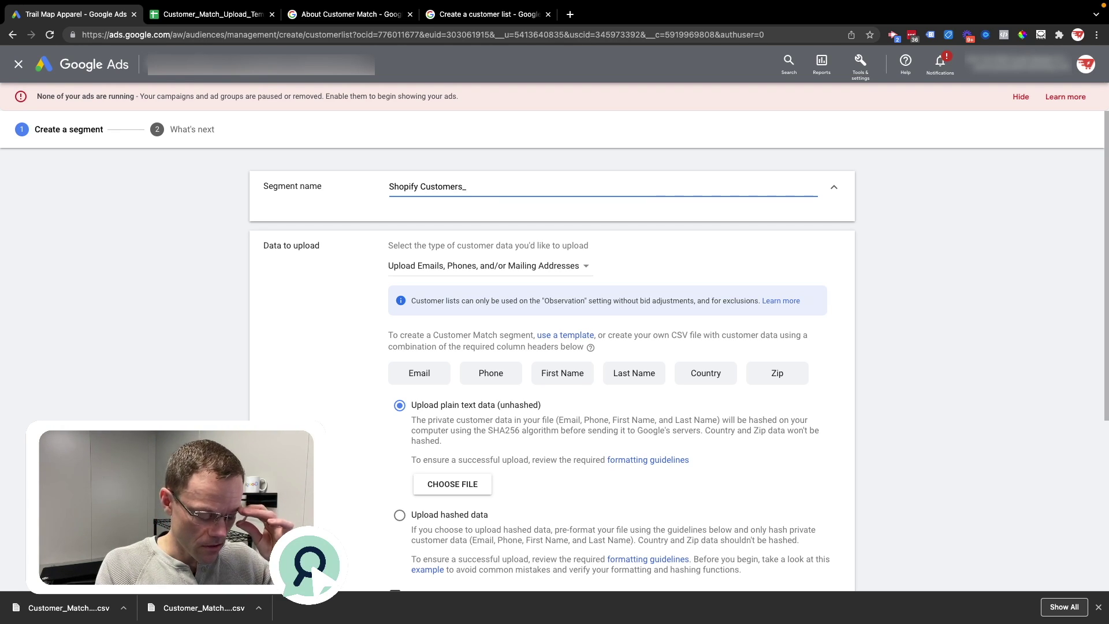
text(0812)
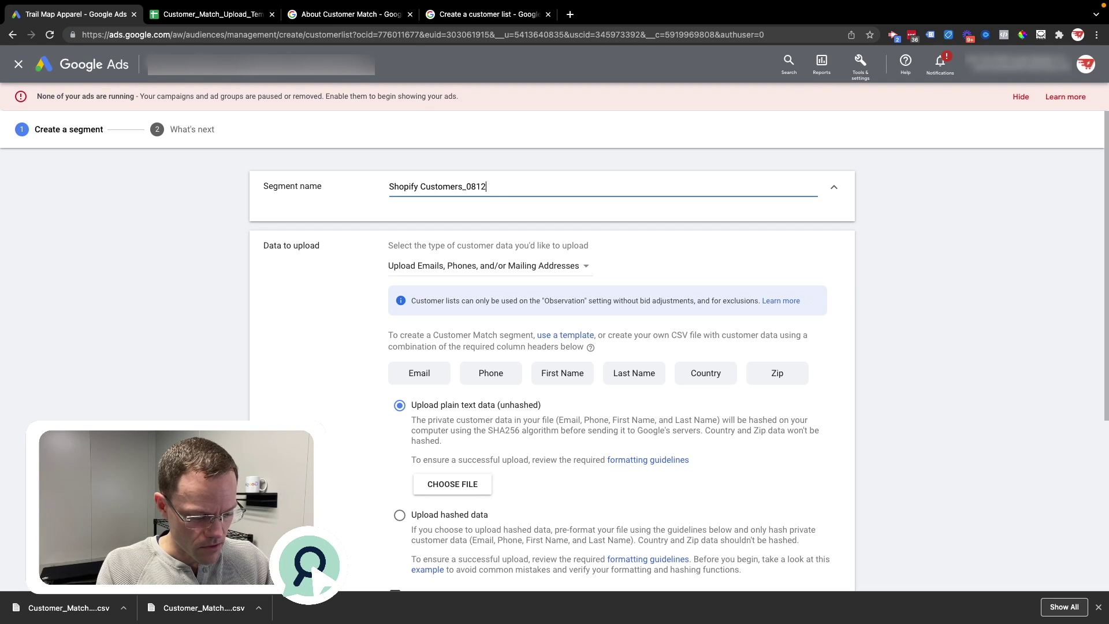
text(2021)
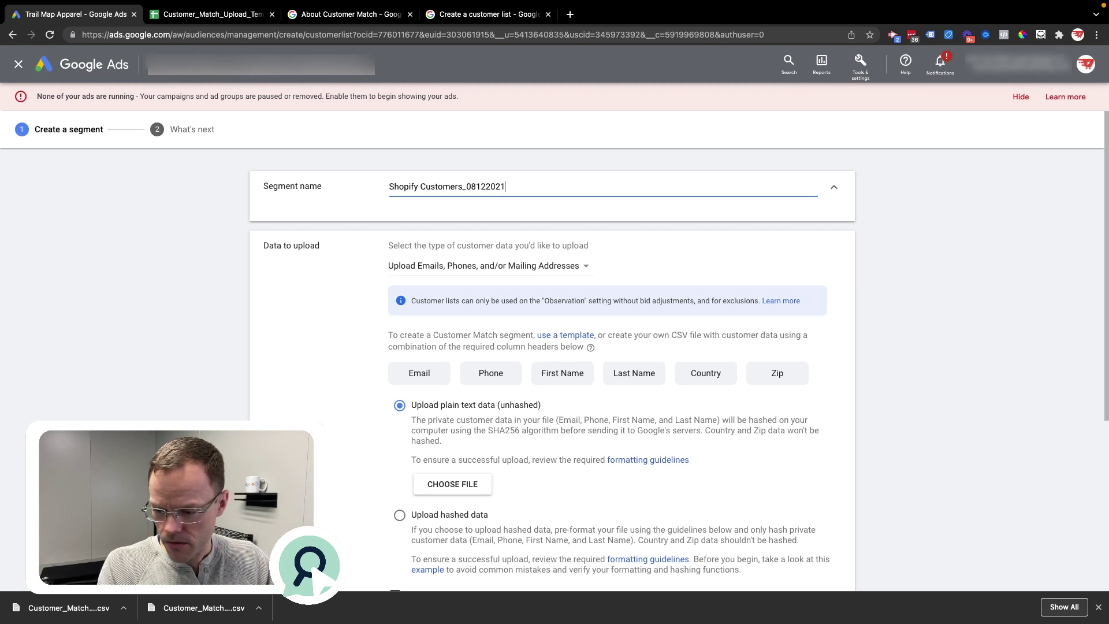
Step: Keep emails, phones and addresses as the data type and download the CSV template
click(416, 267)
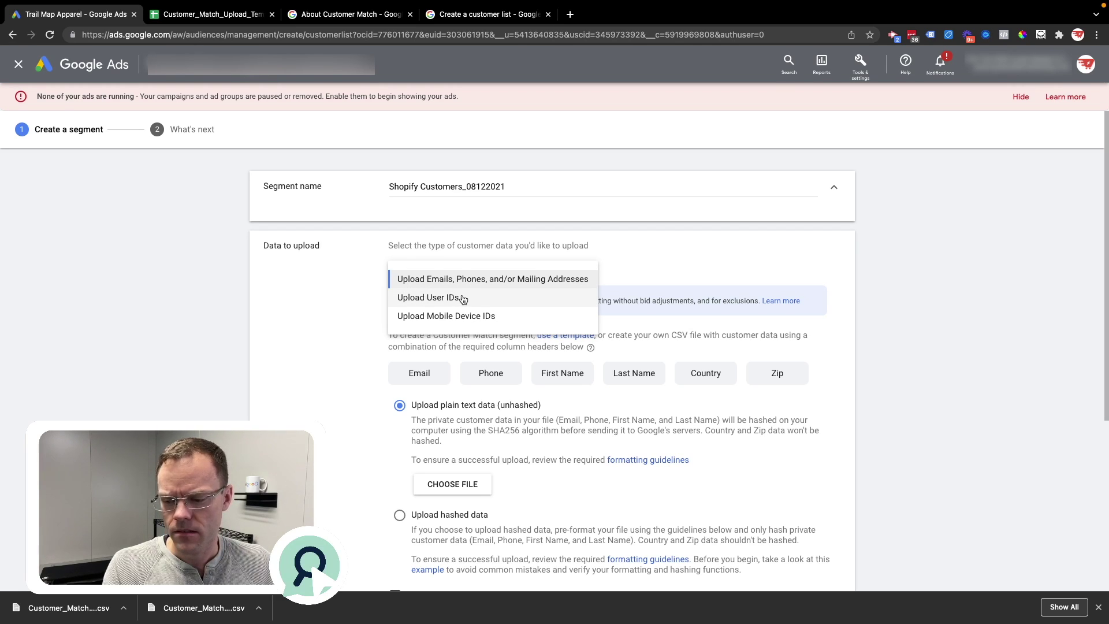
click(353, 310)
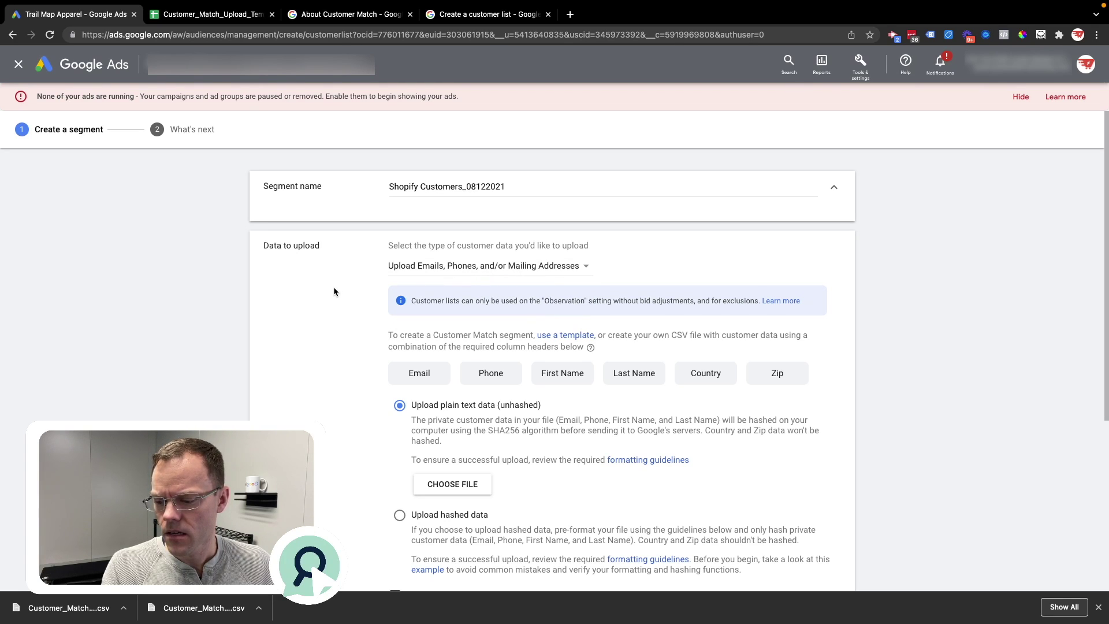
scroll(334, 287, down, 2)
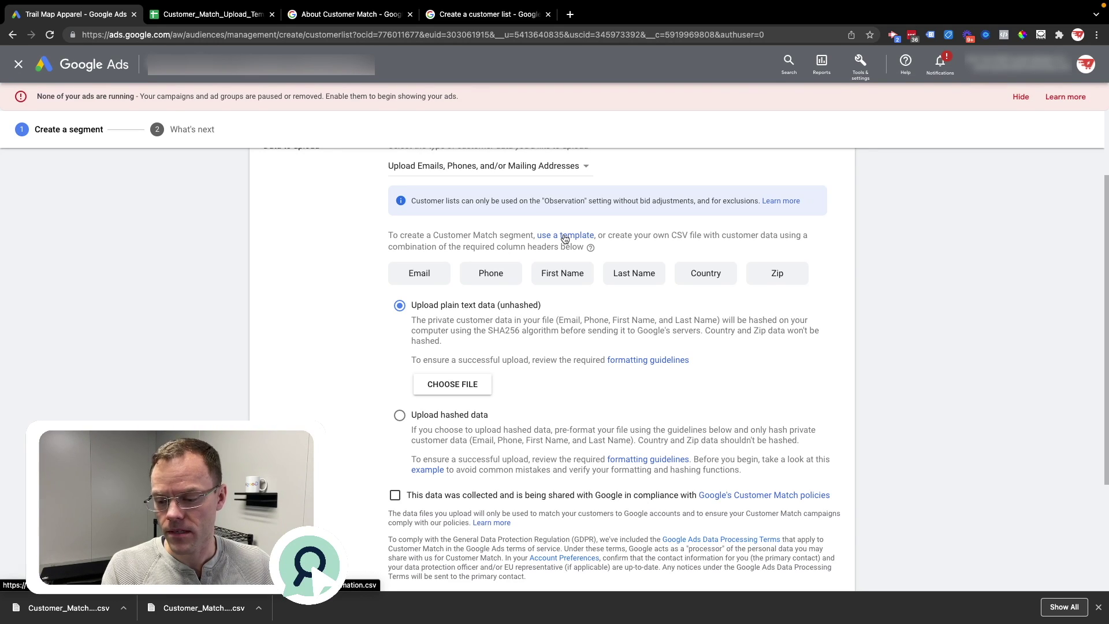
click(565, 237)
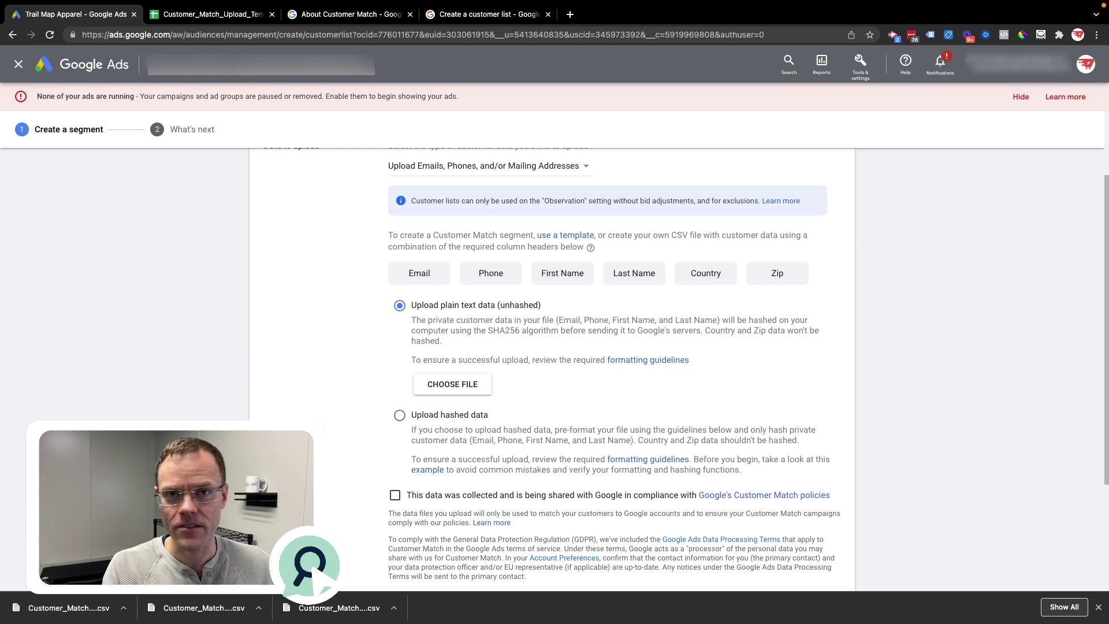
Step: In the template sheet, delete instruction rows 1–18 so the Email header row is first
click(225, 17)
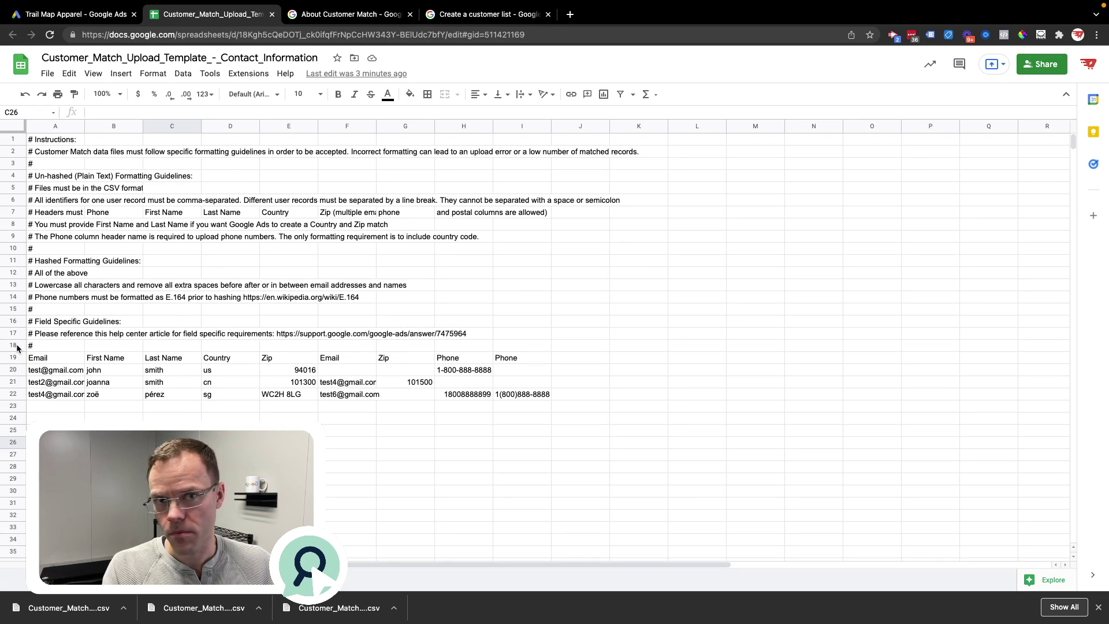
click(46, 347)
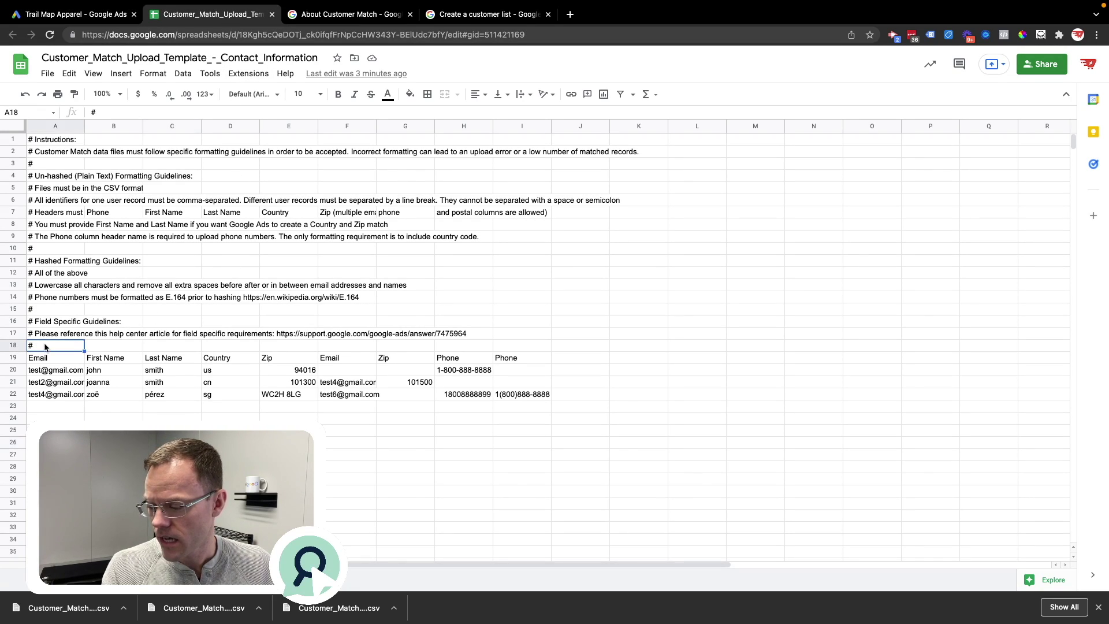
shift+click(66, 145)
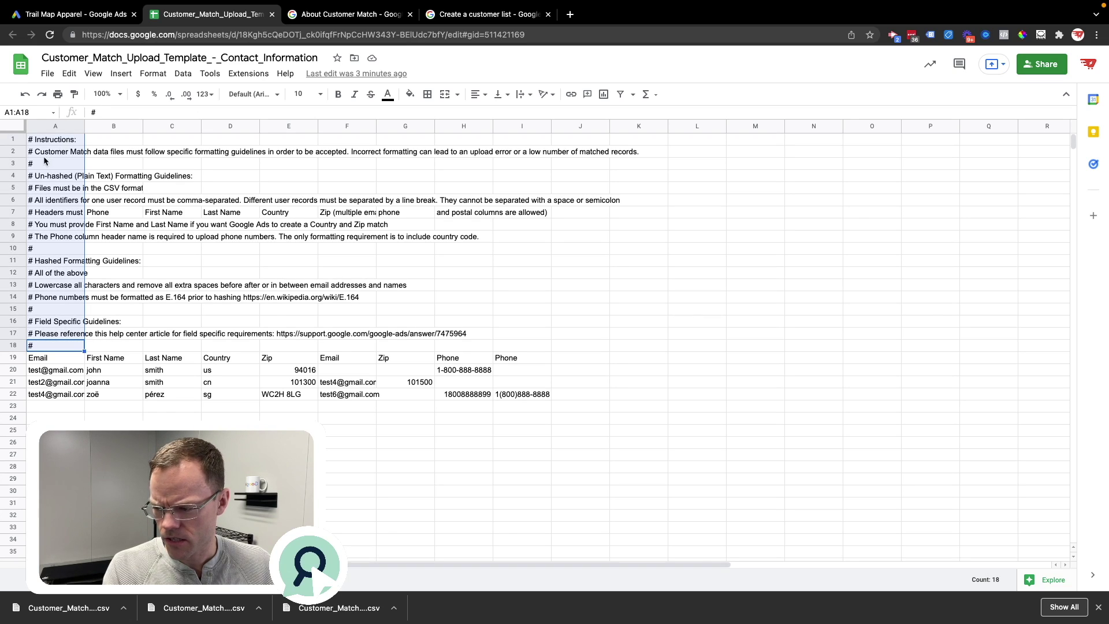
click(46, 190)
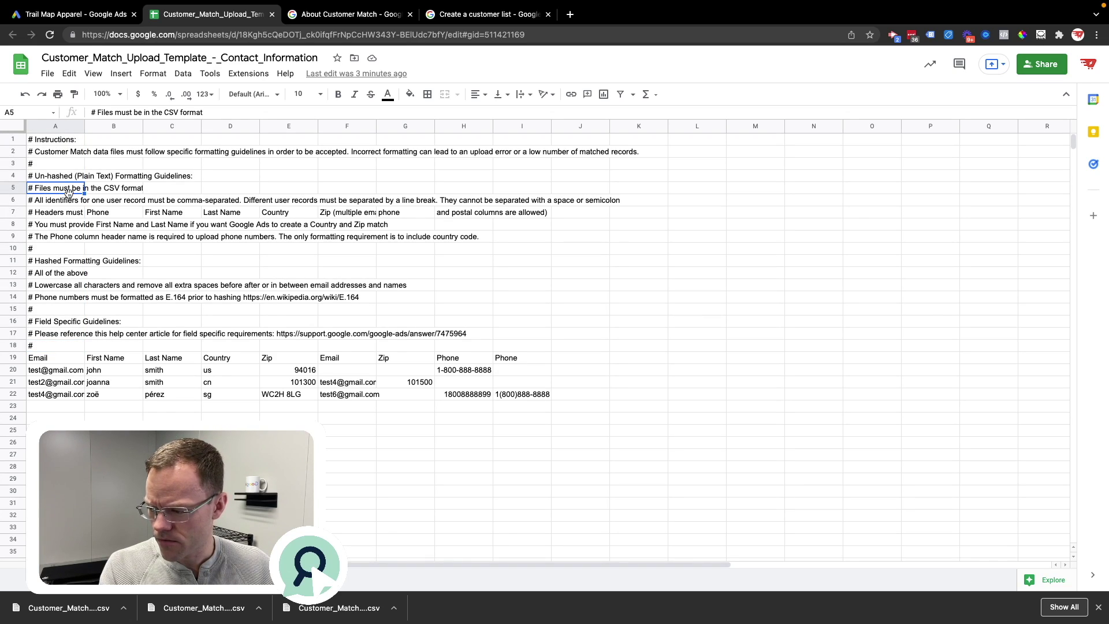
click(11, 140)
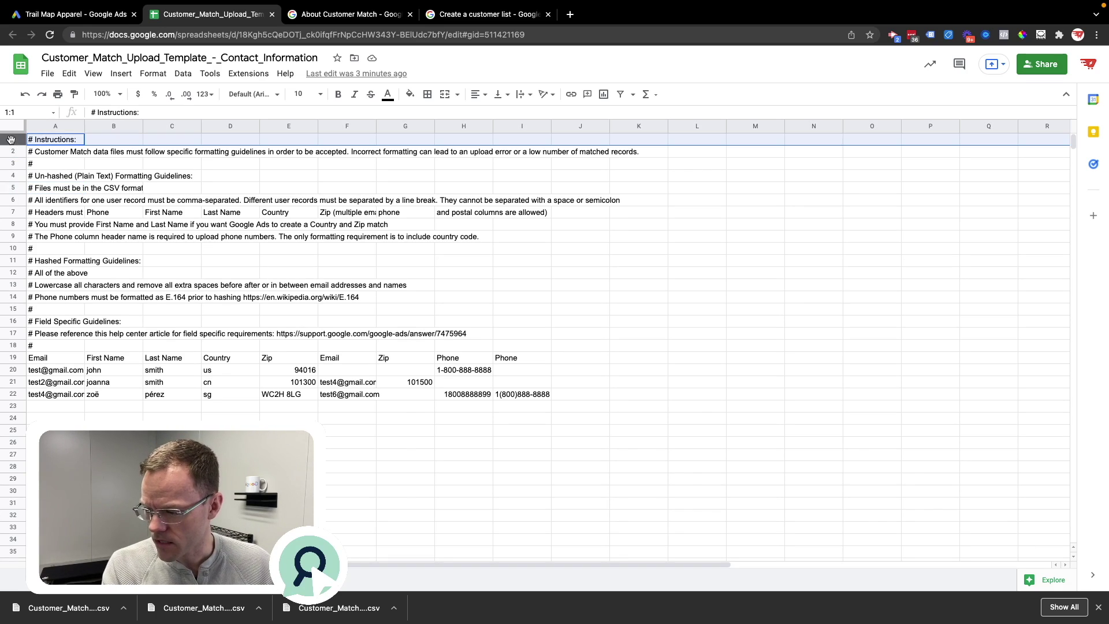
shift+click(14, 345)
right_click(111, 249)
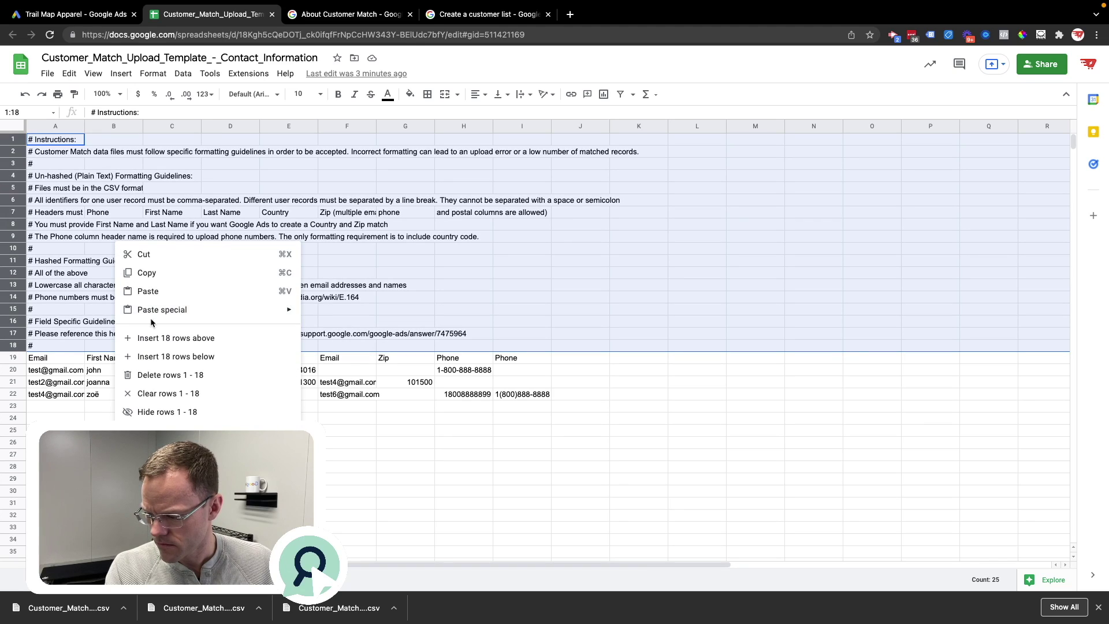
click(170, 376)
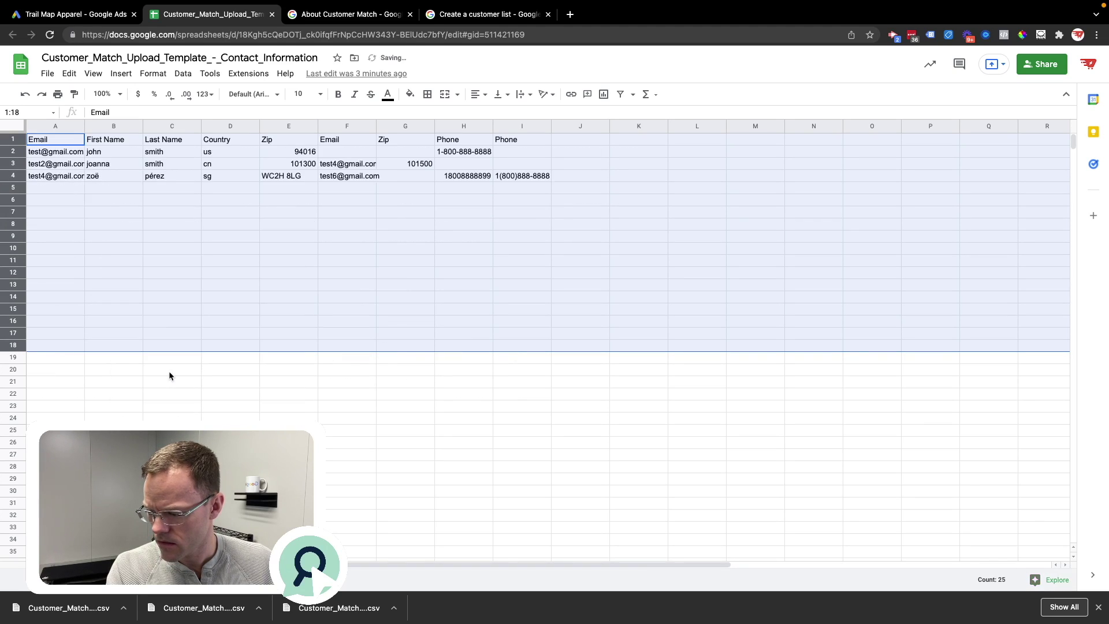
click(63, 285)
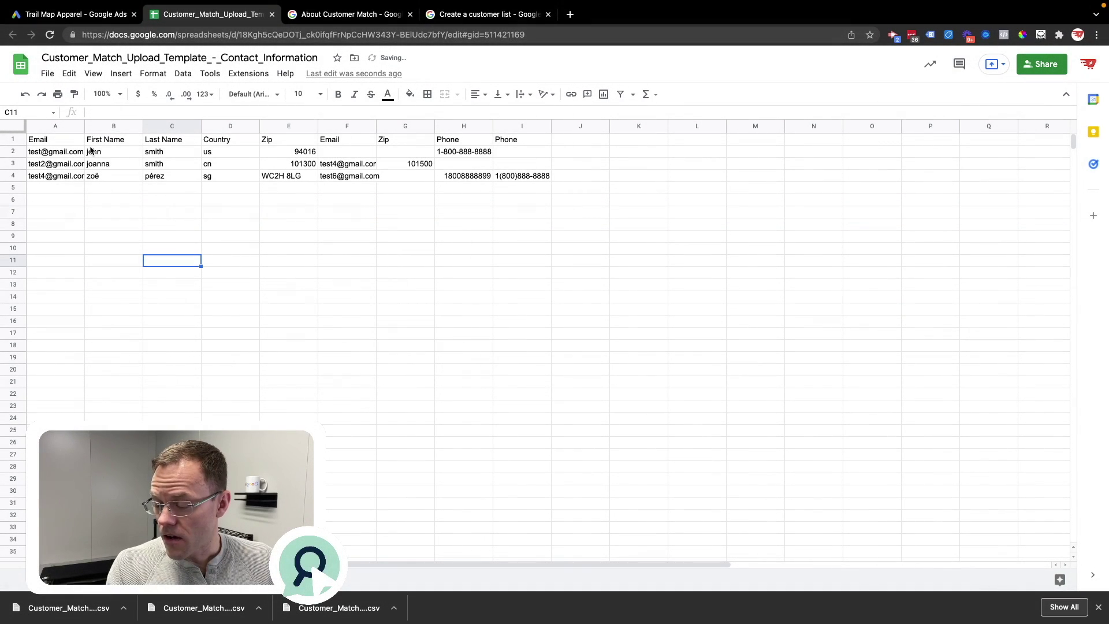
click(446, 153)
double_click(445, 153)
drag(442, 152, 437, 151)
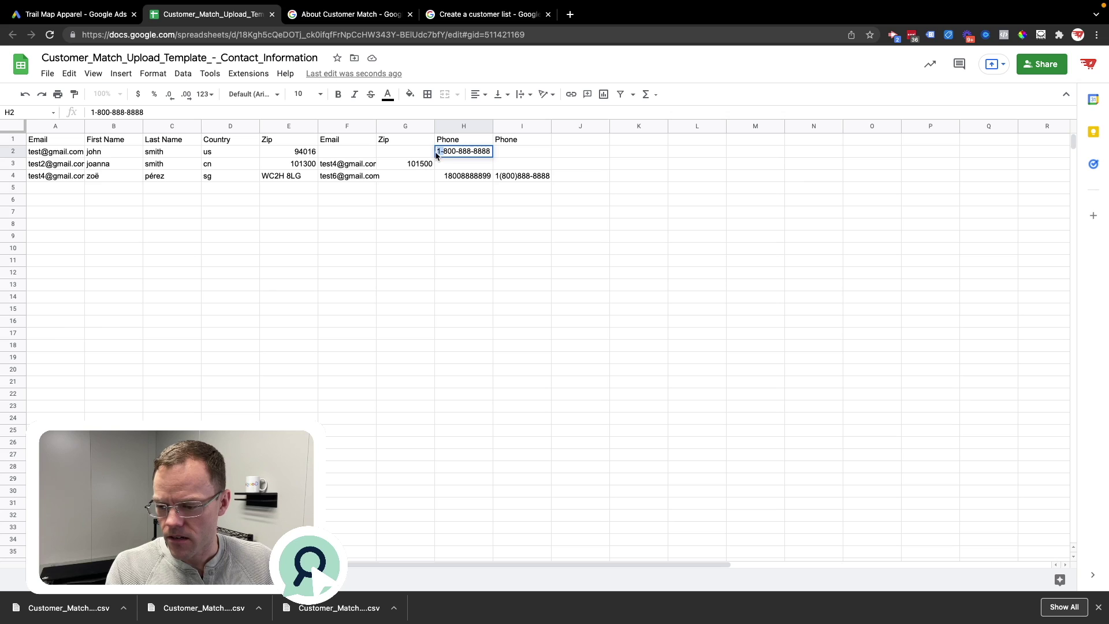
click(467, 178)
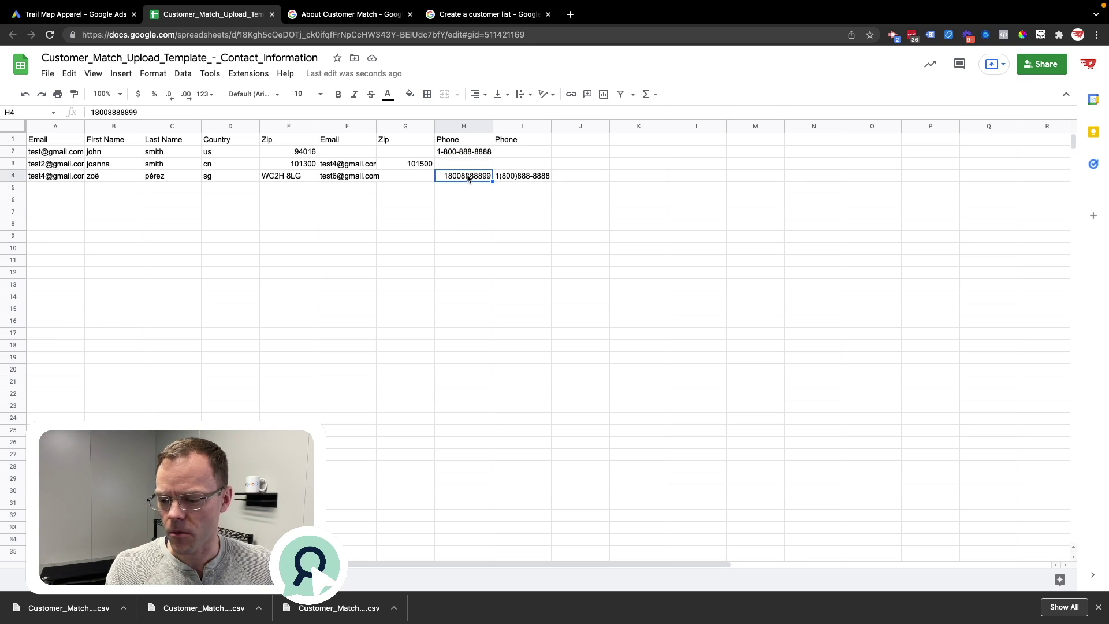
click(525, 179)
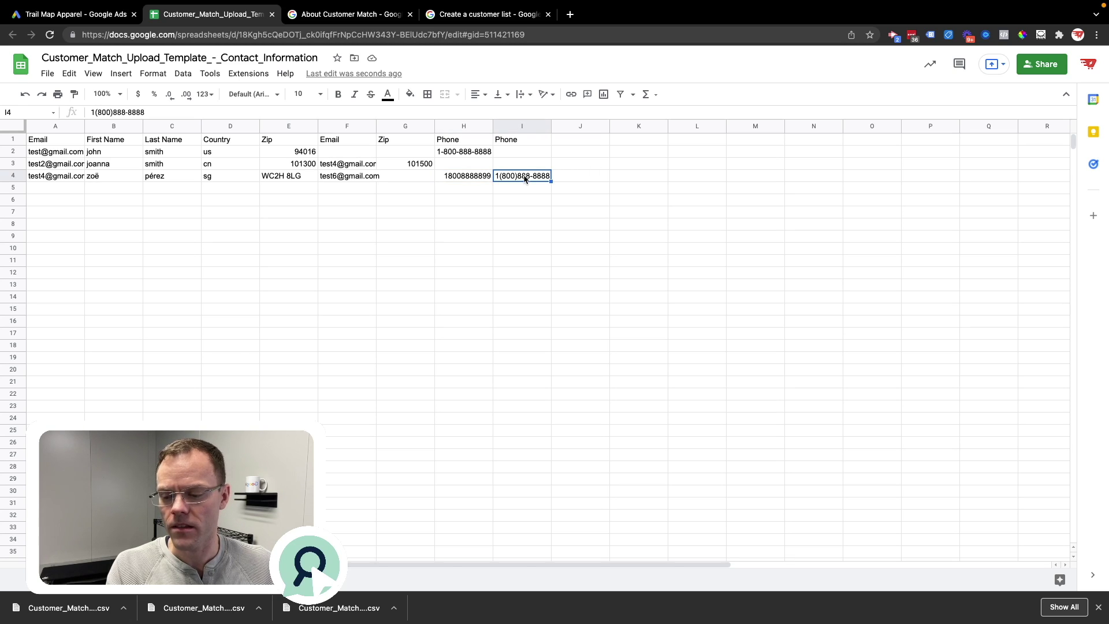
double_click(446, 150)
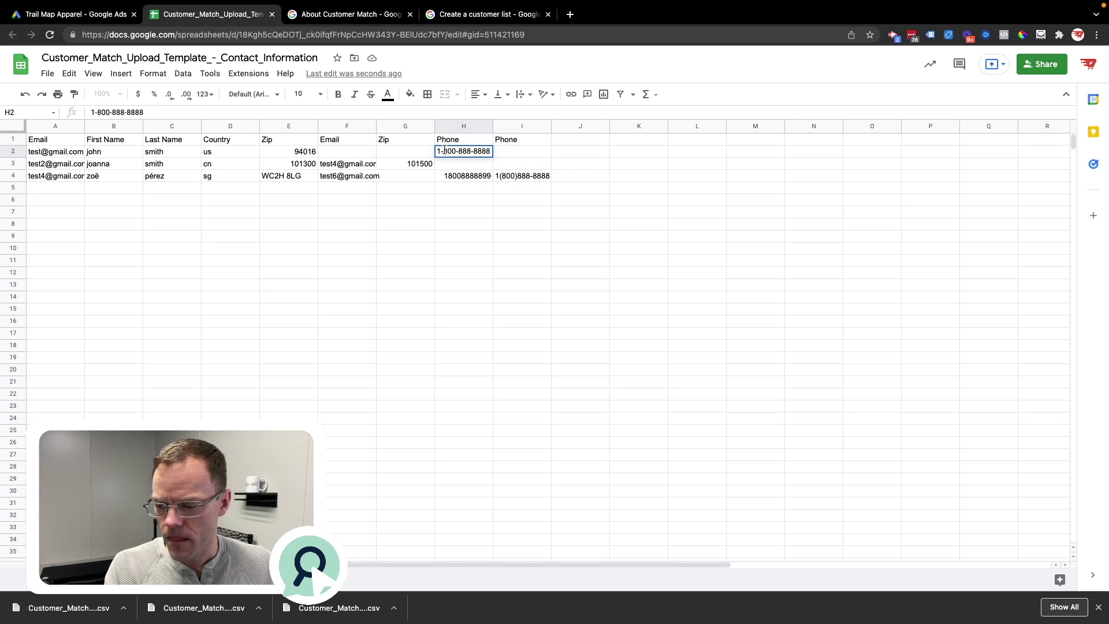
drag(444, 151, 437, 151)
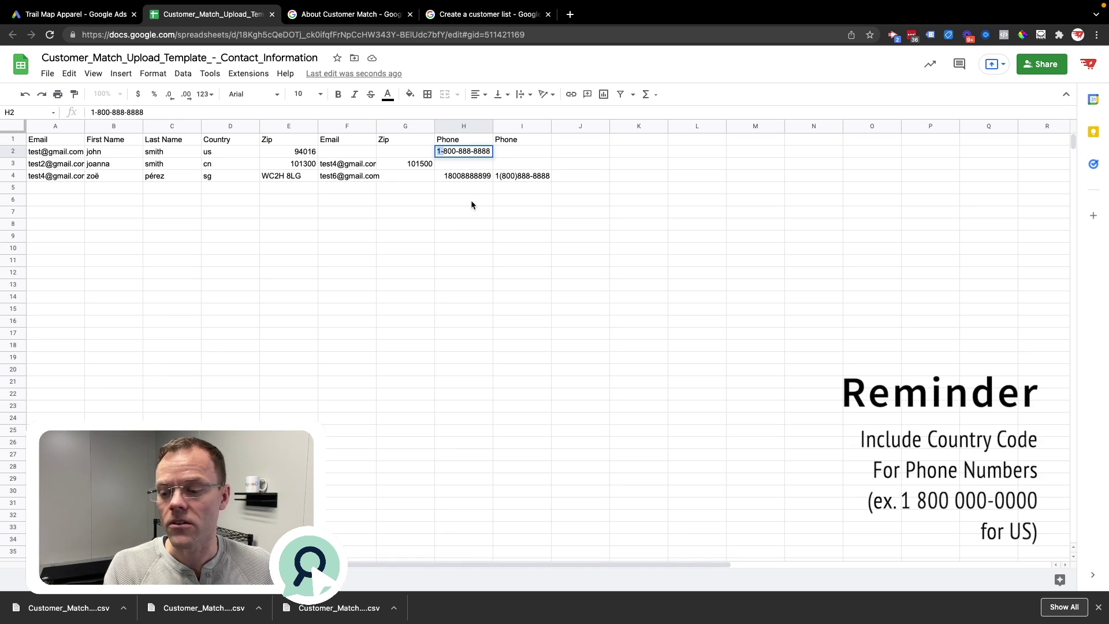
key(Delete)
key(Delete)
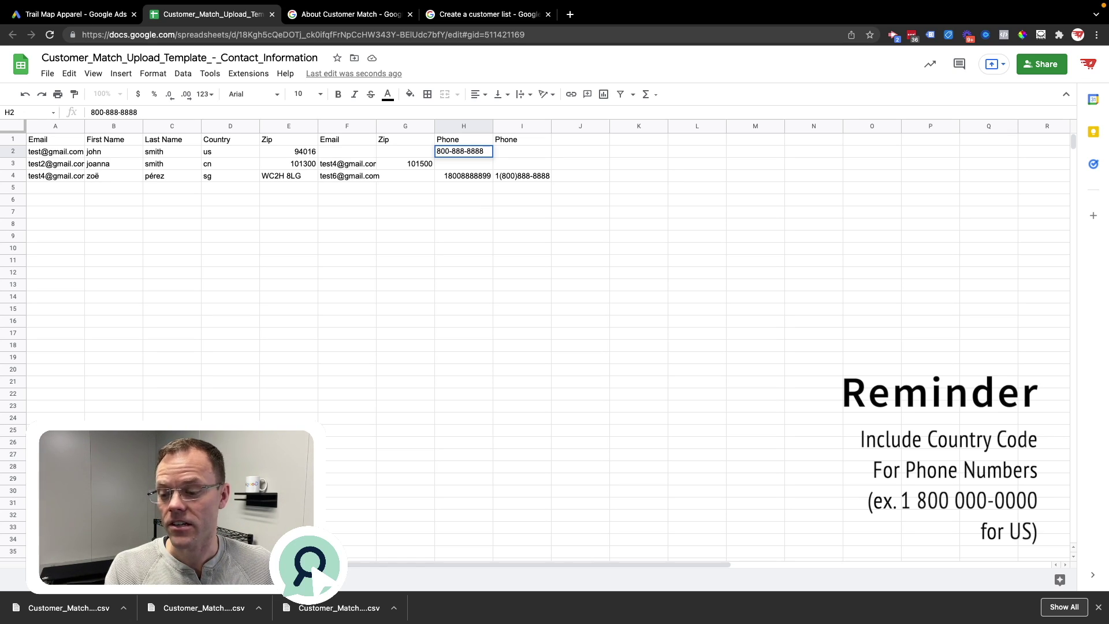
key(Tab)
key(Left)
key(ctrl+z)
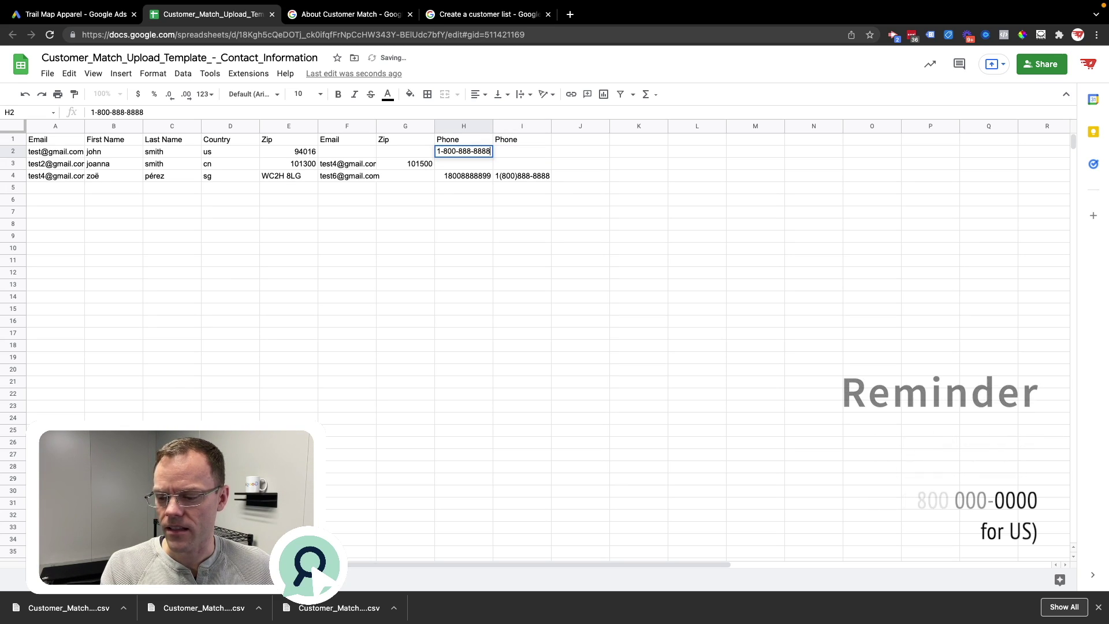
click(521, 151)
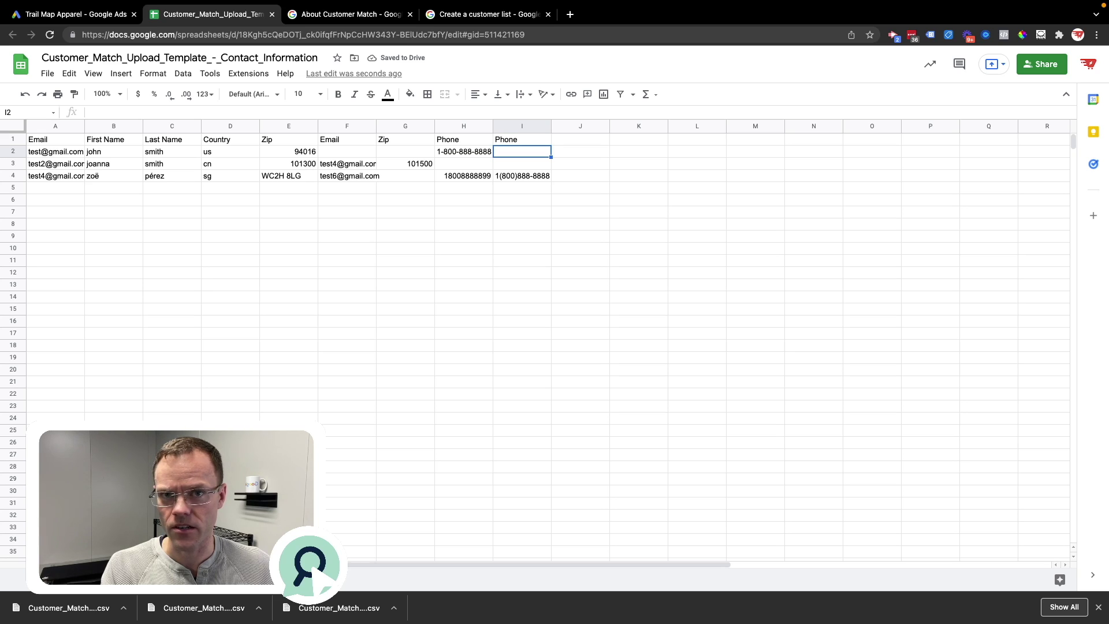
click(463, 151)
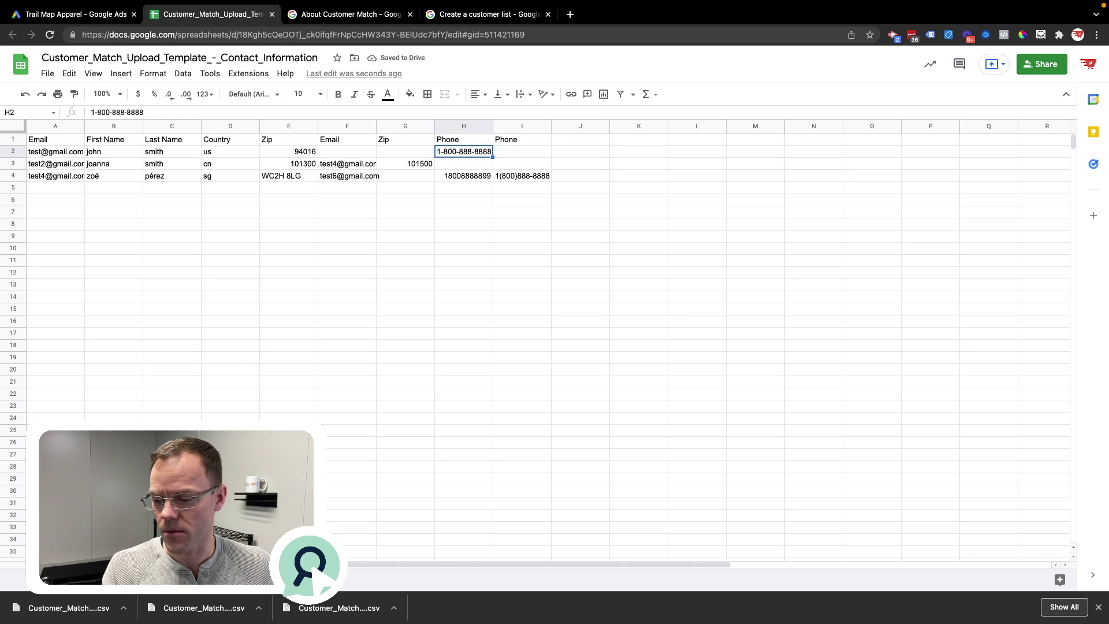
Step: Delete the duplicate Email, Zip and Phone columns F–H
click(403, 140)
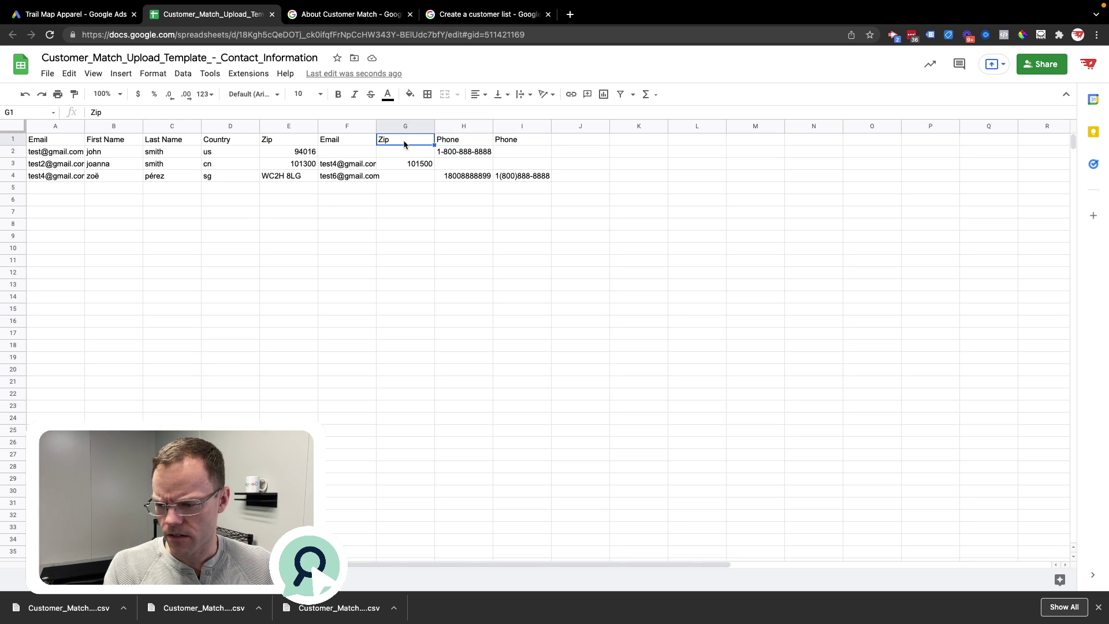
drag(465, 141, 425, 146)
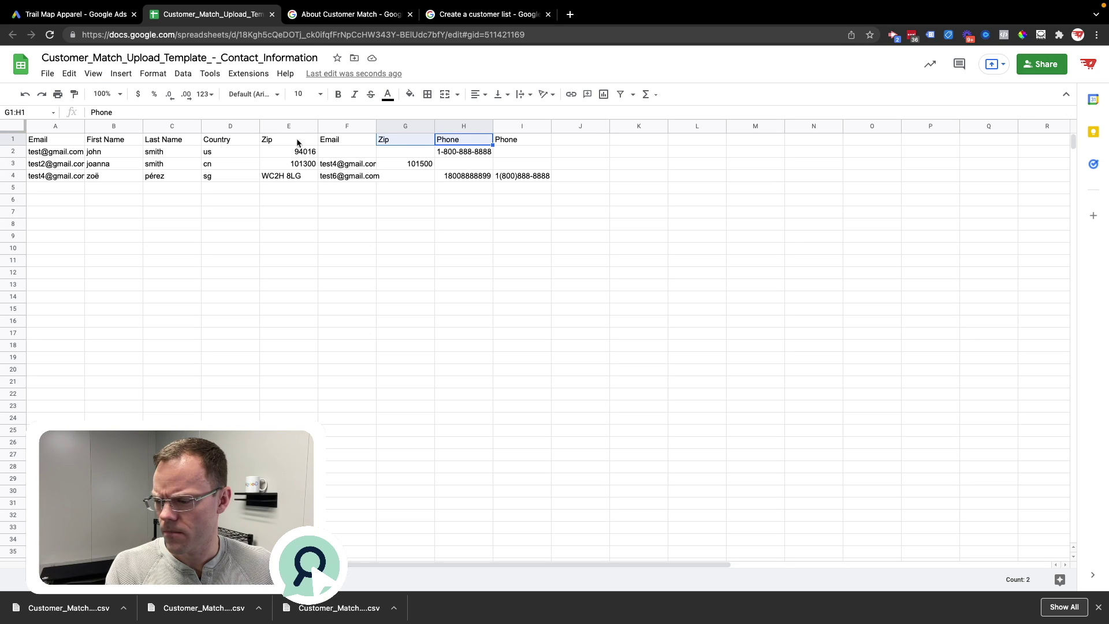
drag(343, 126, 441, 171)
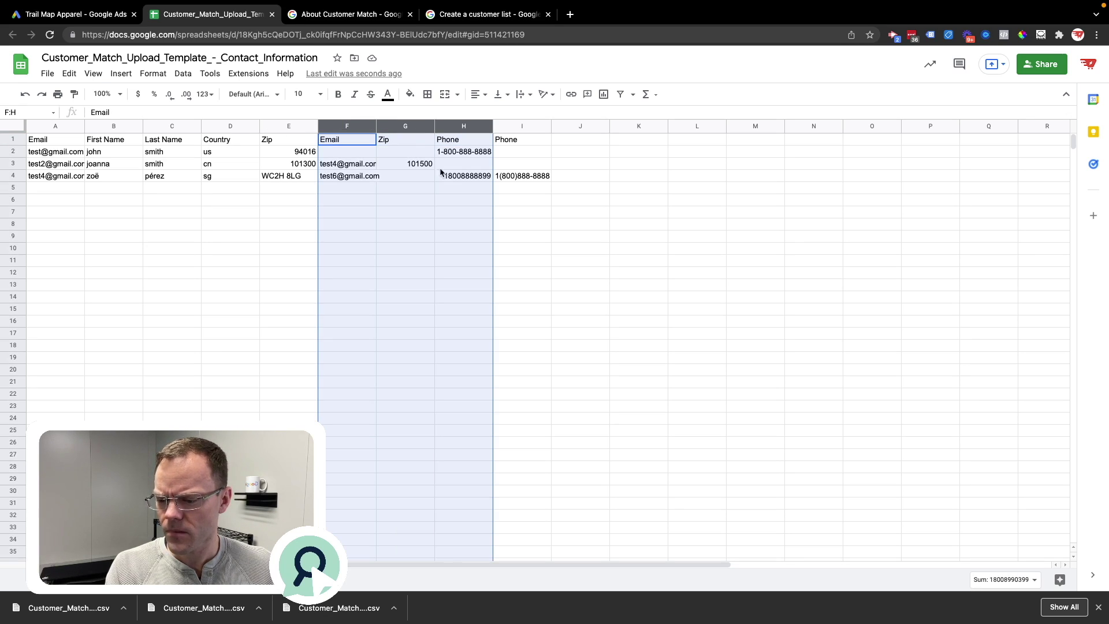
right_click(415, 219)
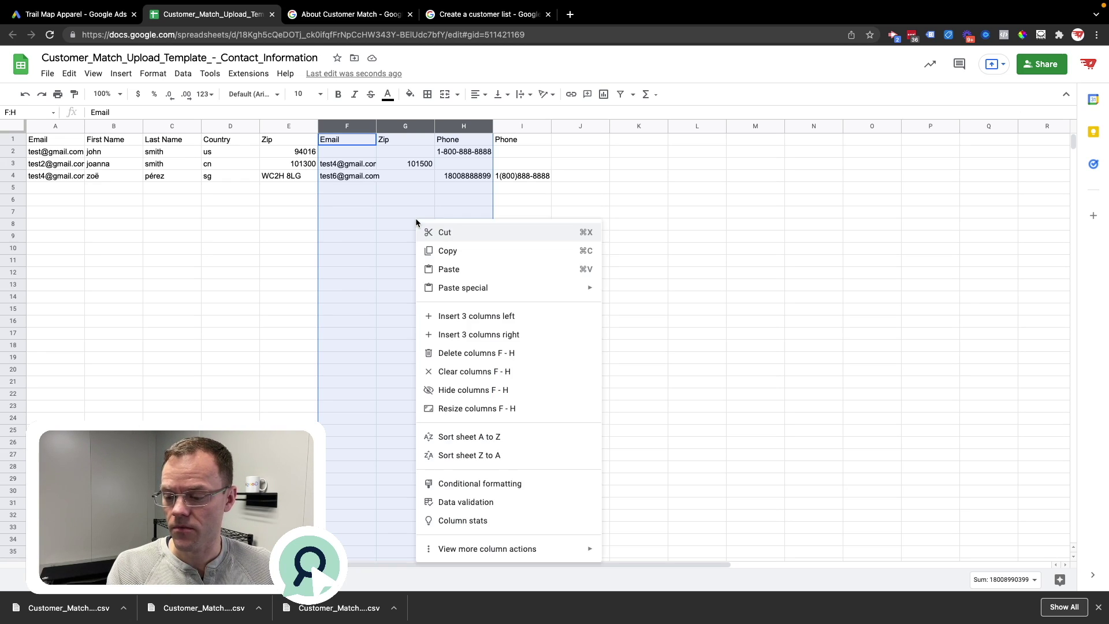
click(483, 358)
click(261, 300)
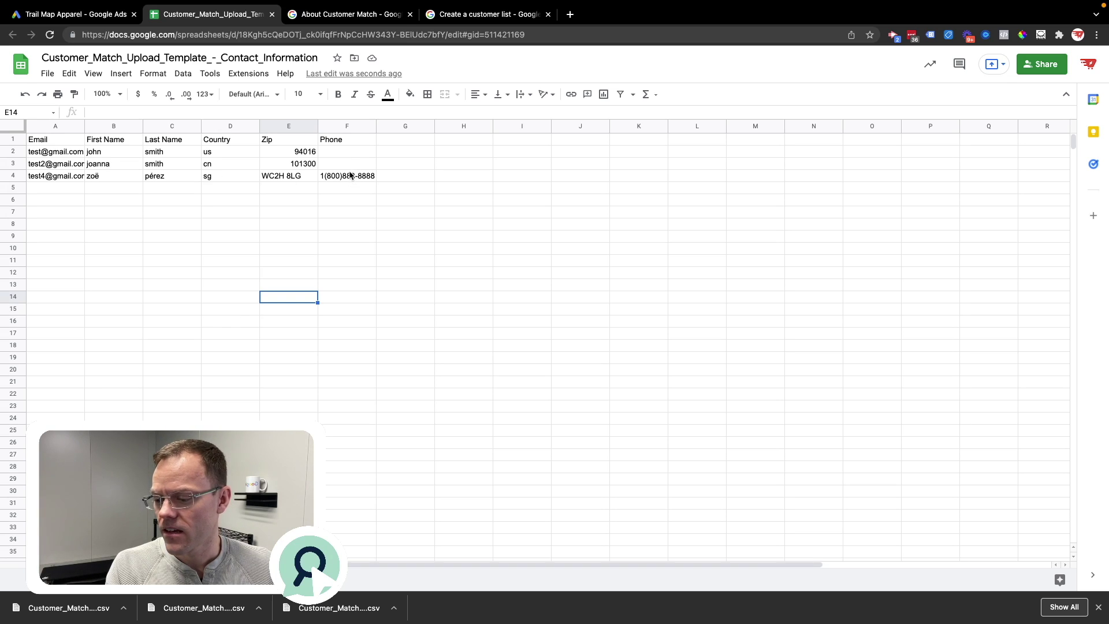
Step: Check row 4's postcode and phone, then enter and remove a test 'usa' country code
click(299, 180)
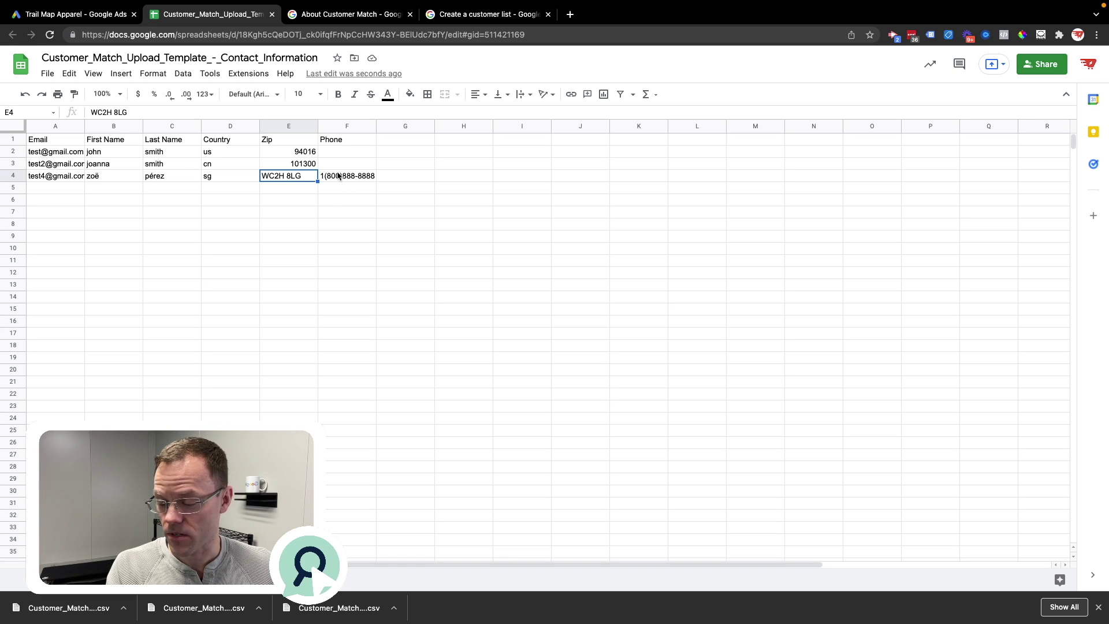
click(327, 176)
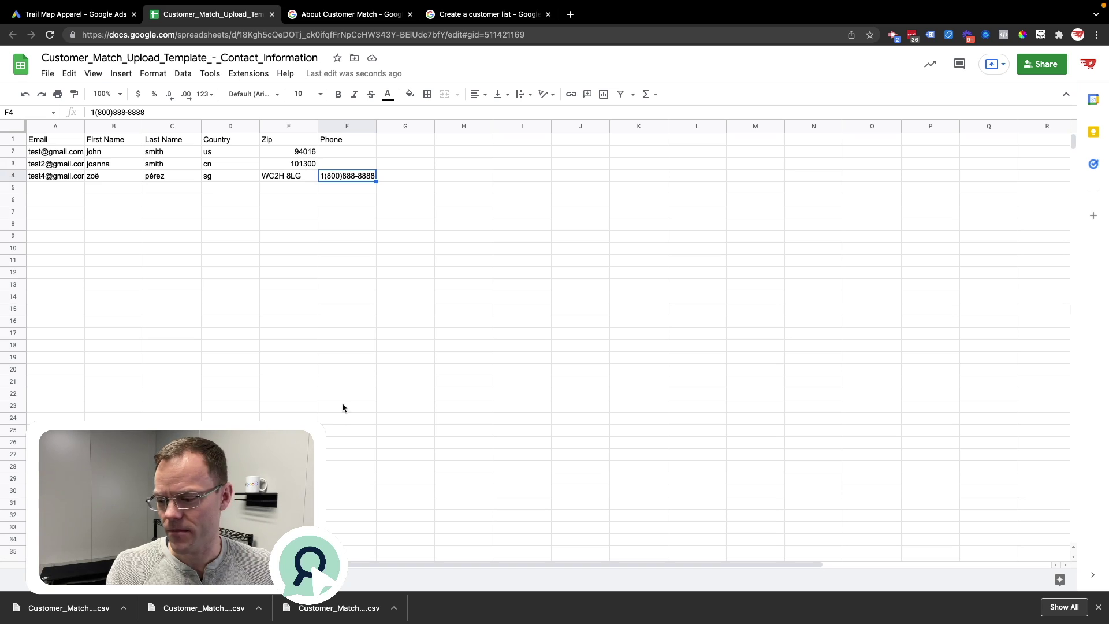
double_click(323, 176)
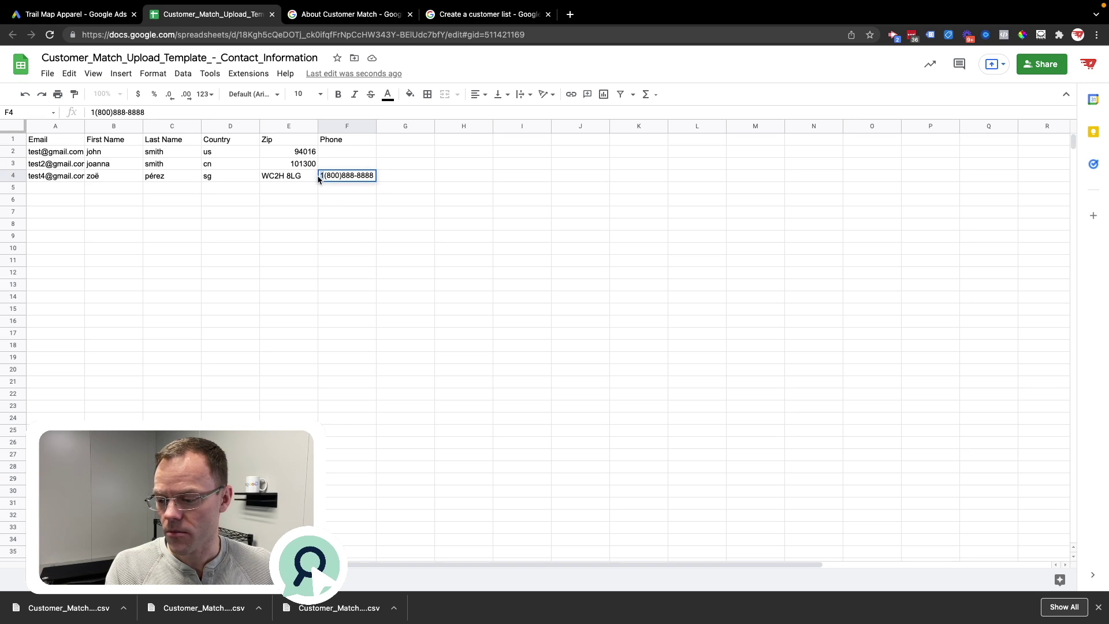
click(291, 155)
click(220, 160)
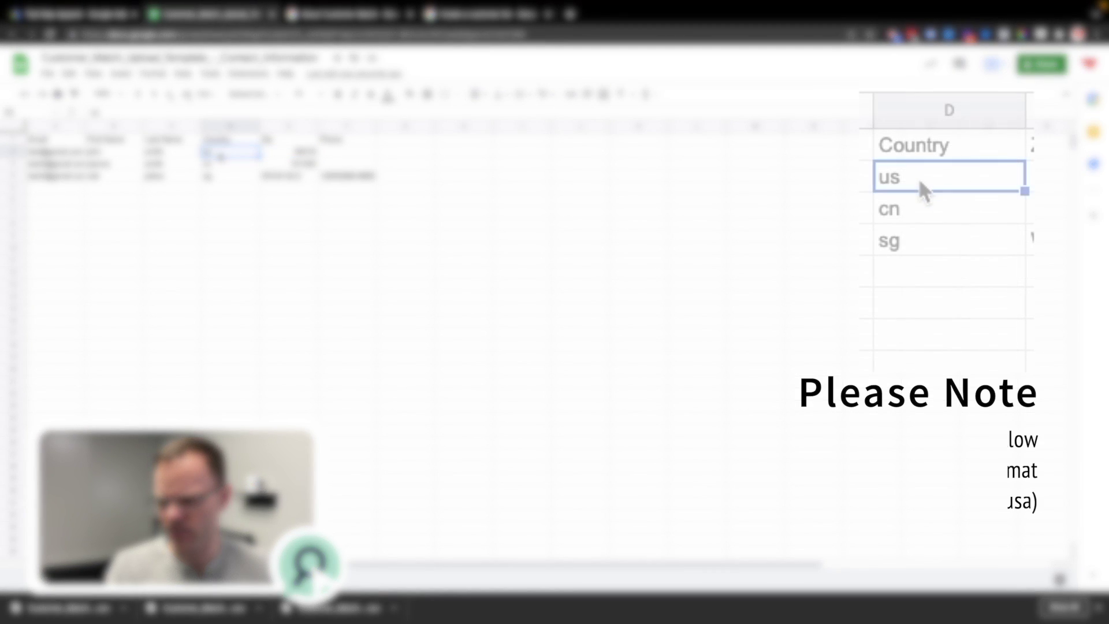
click(220, 190)
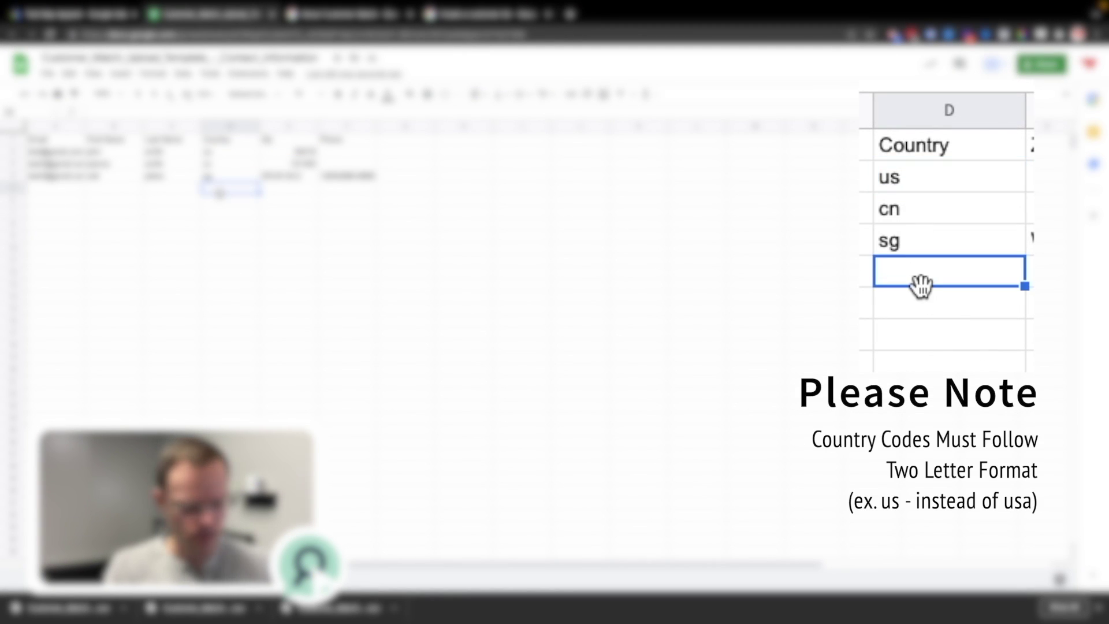
text(usa)
key(Return)
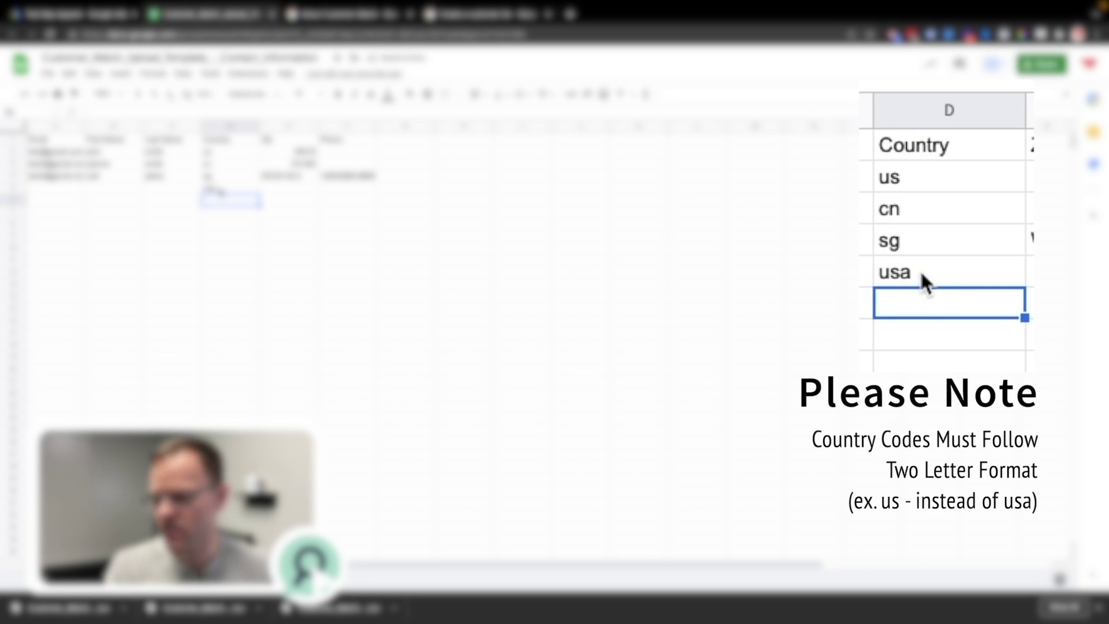
key(Up)
key(BackSpace)
key(Up)
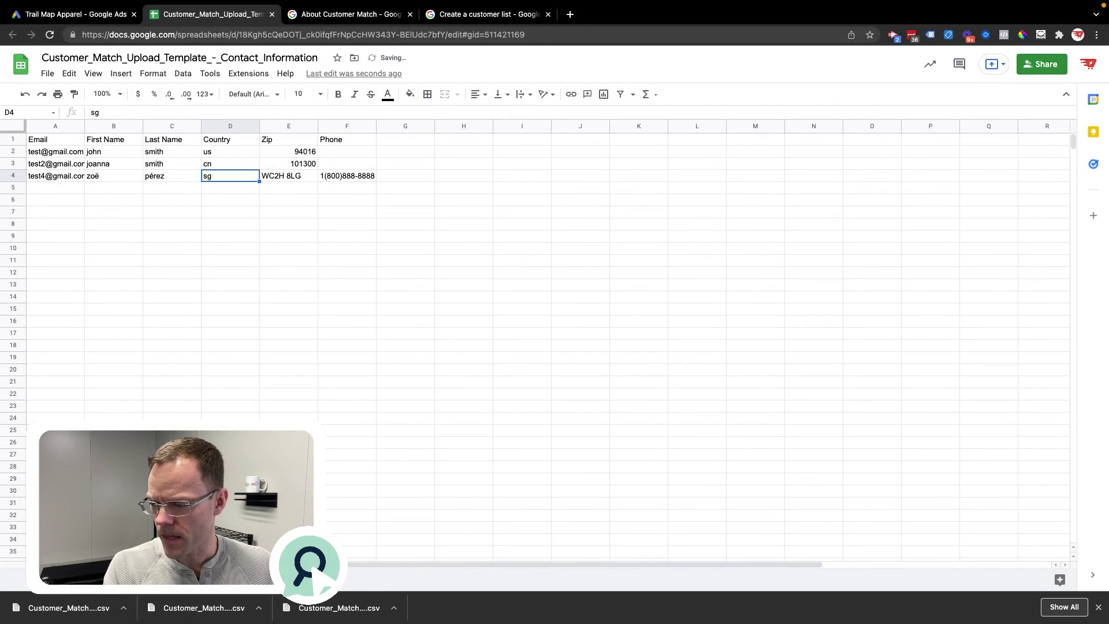
key(Left)
key(Left)
key(Left)
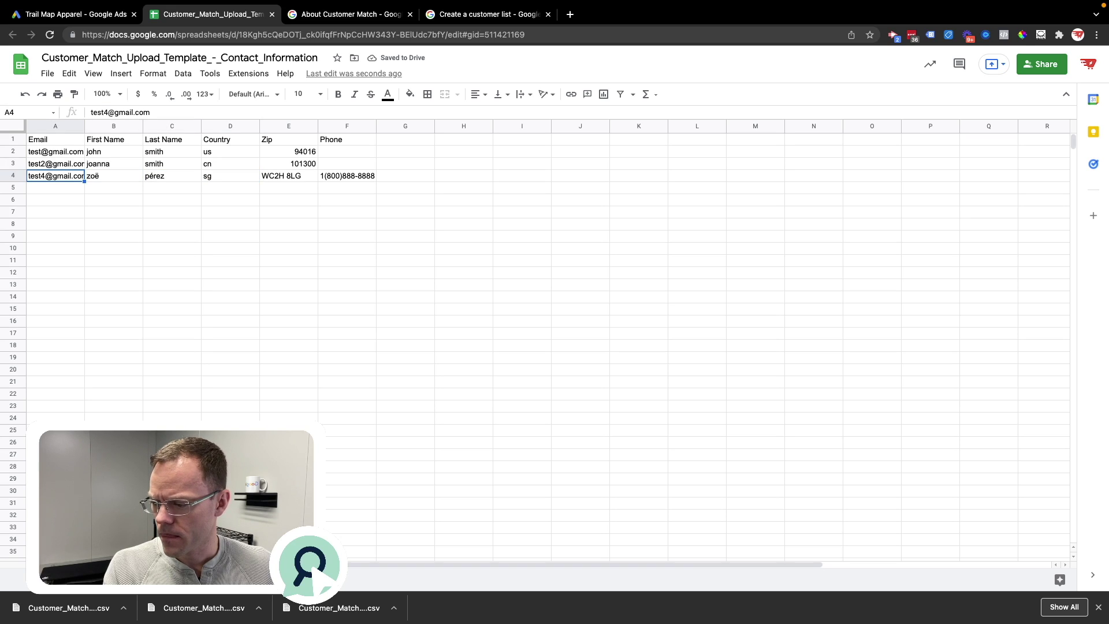
Step: Widen column A to show full emails, undoing an accidental doubled '.com' in A2
drag(85, 126, 116, 126)
double_click(101, 151)
text(.com)
key(Return)
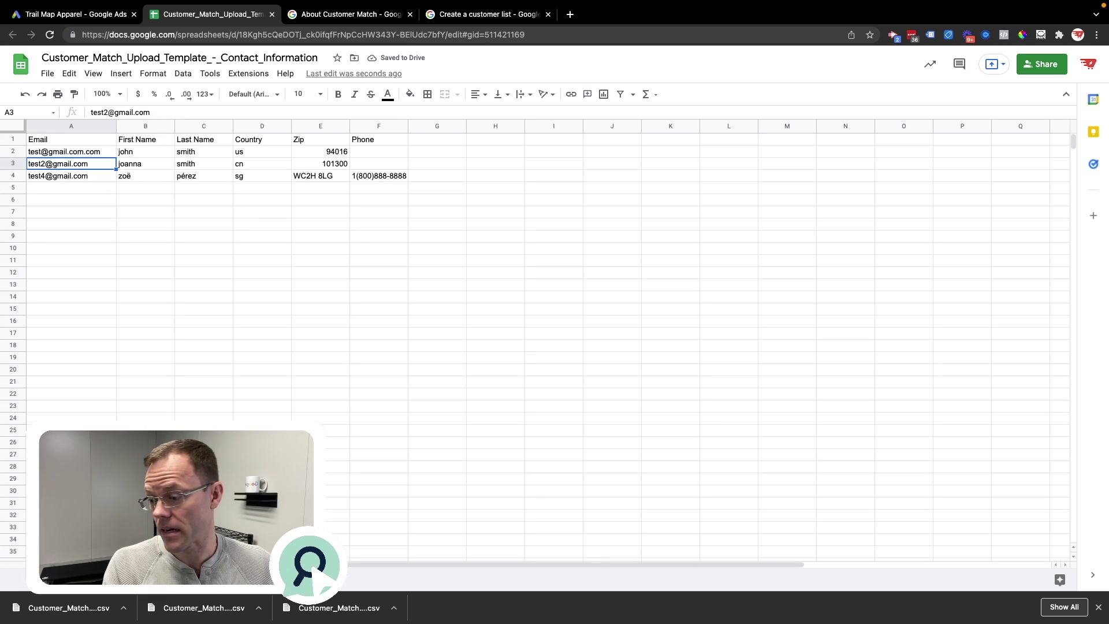
key(super+z)
key(Up)
key(Down)
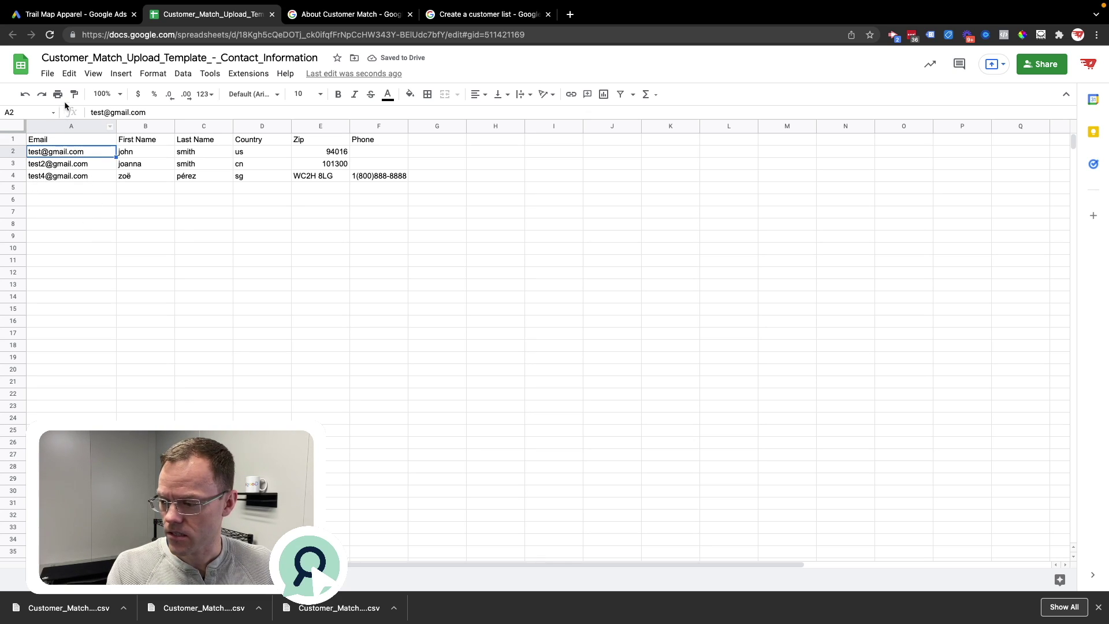
Step: Look through the File menu's download options, then close the menu
click(47, 73)
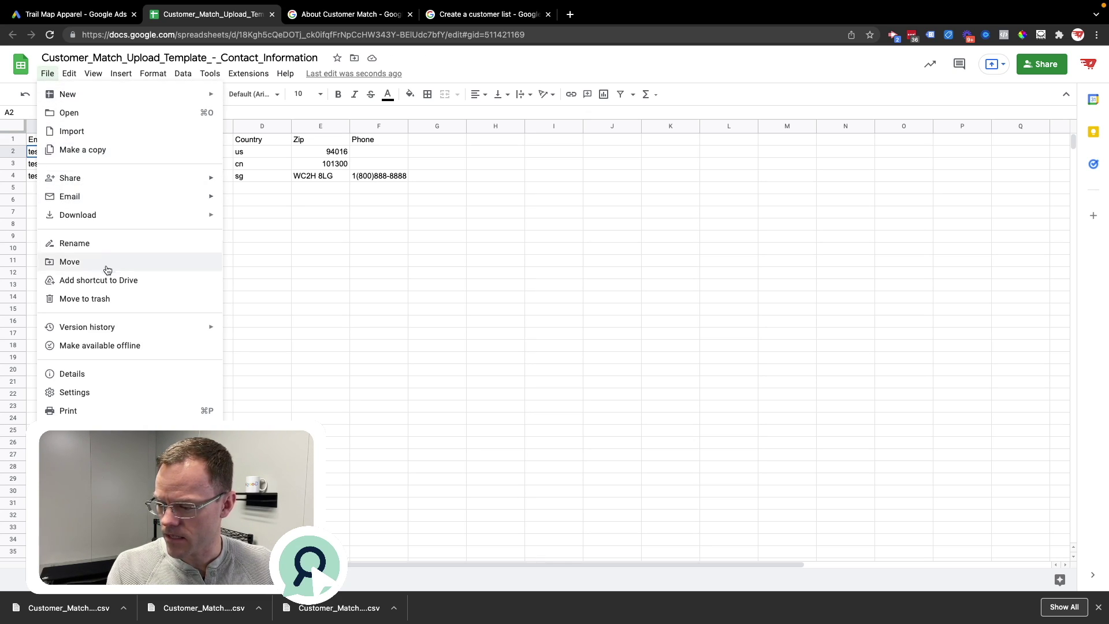
mouse_move(141, 223)
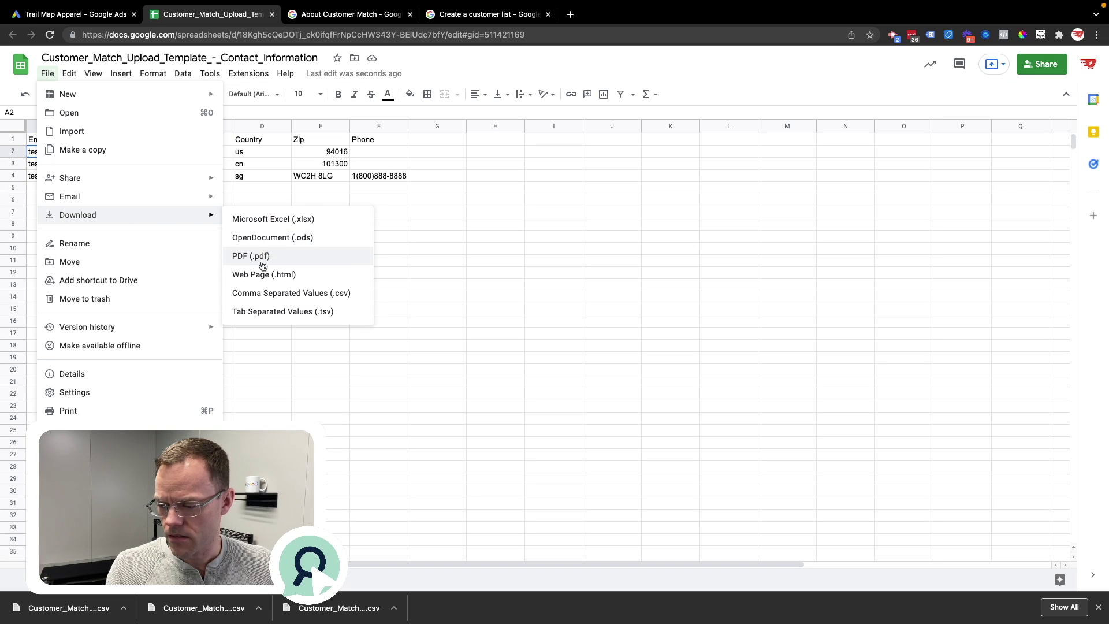
click(500, 272)
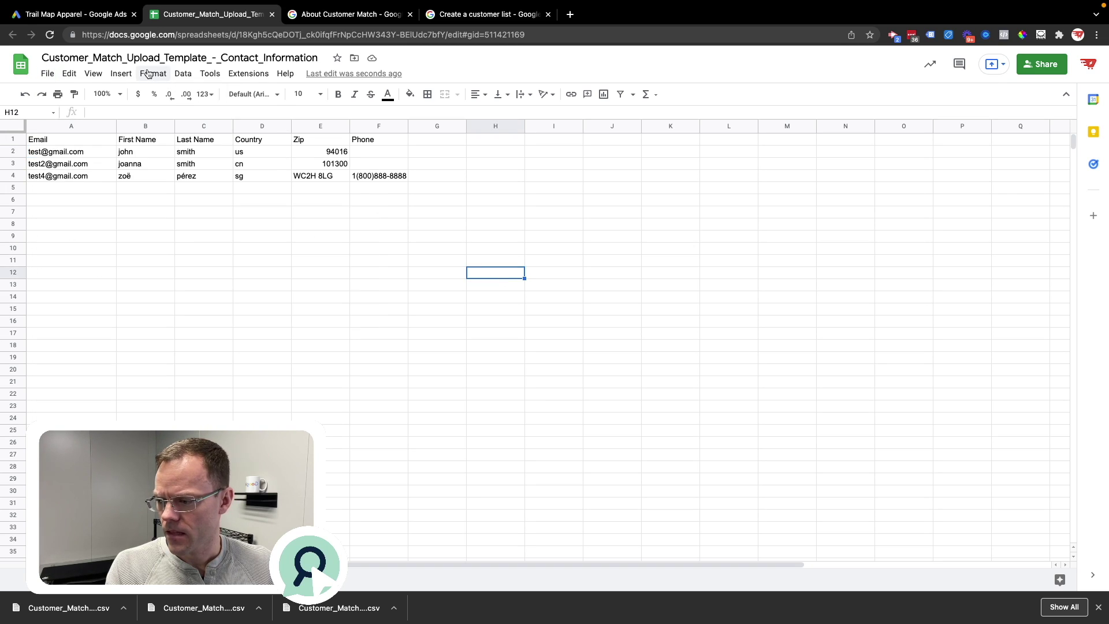
Step: Upload Customer_Match_Upload_Template_-_Contact_Information.csv to the customer-list form
click(80, 13)
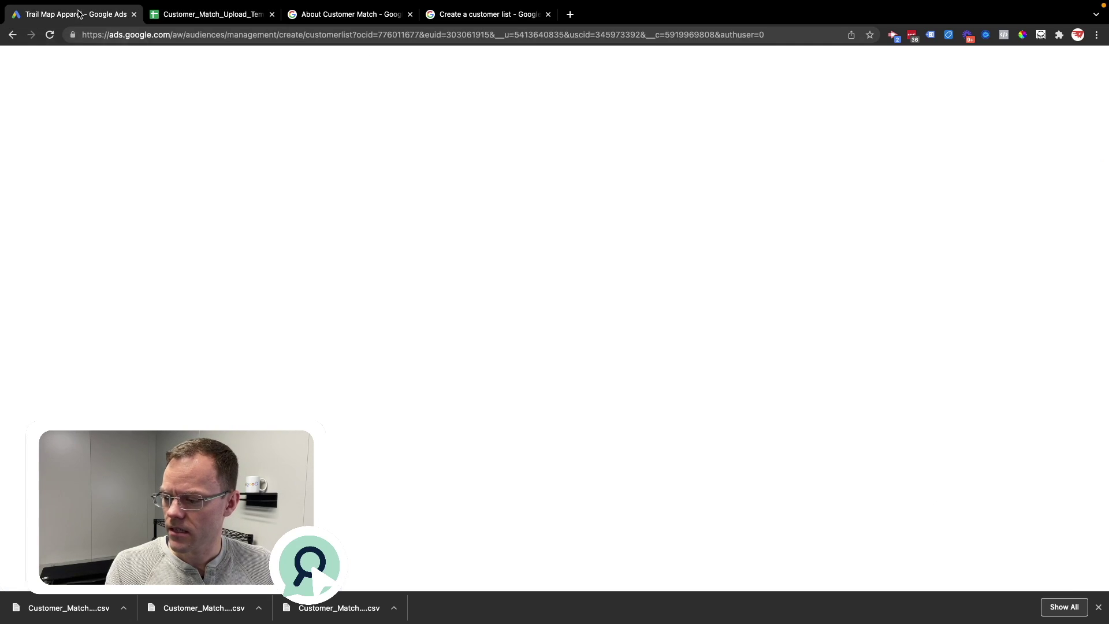
click(450, 383)
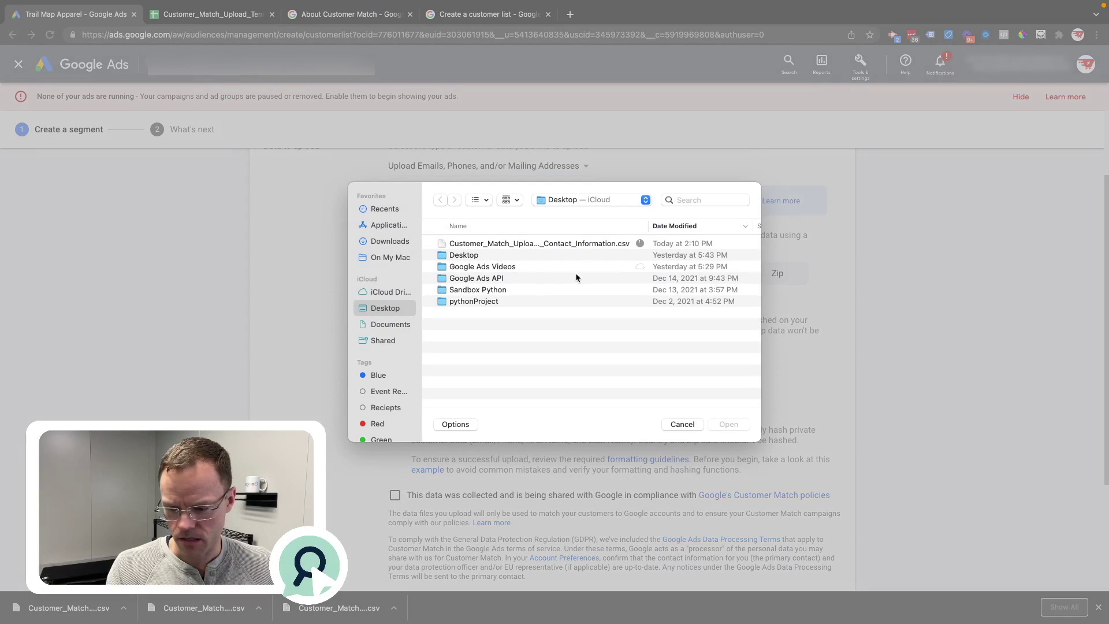
click(520, 244)
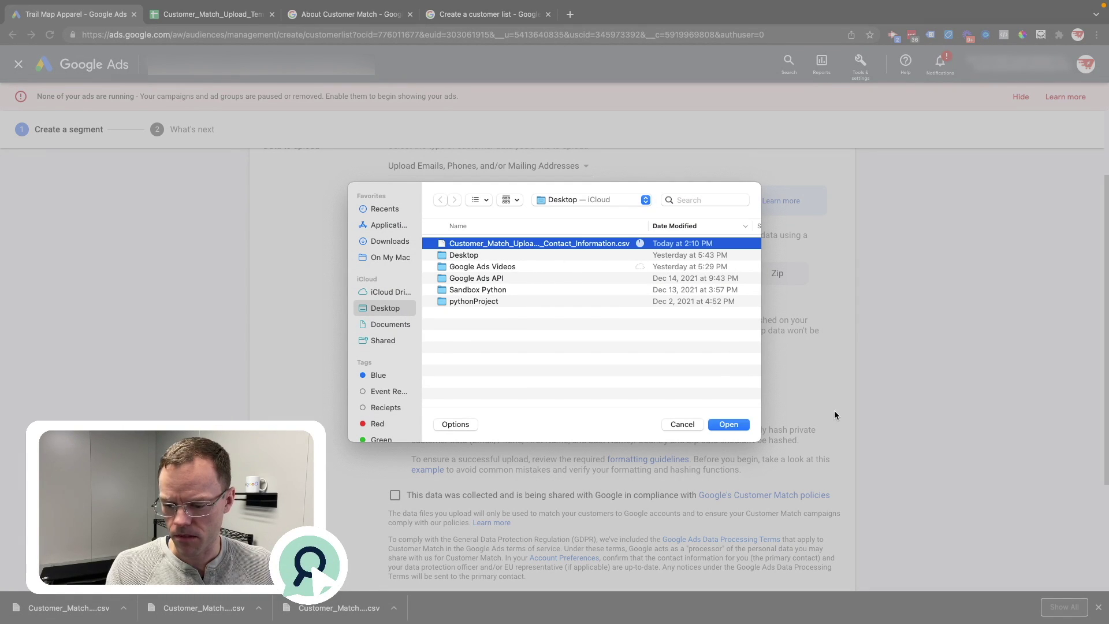
click(729, 424)
scroll(322, 391, down, 2)
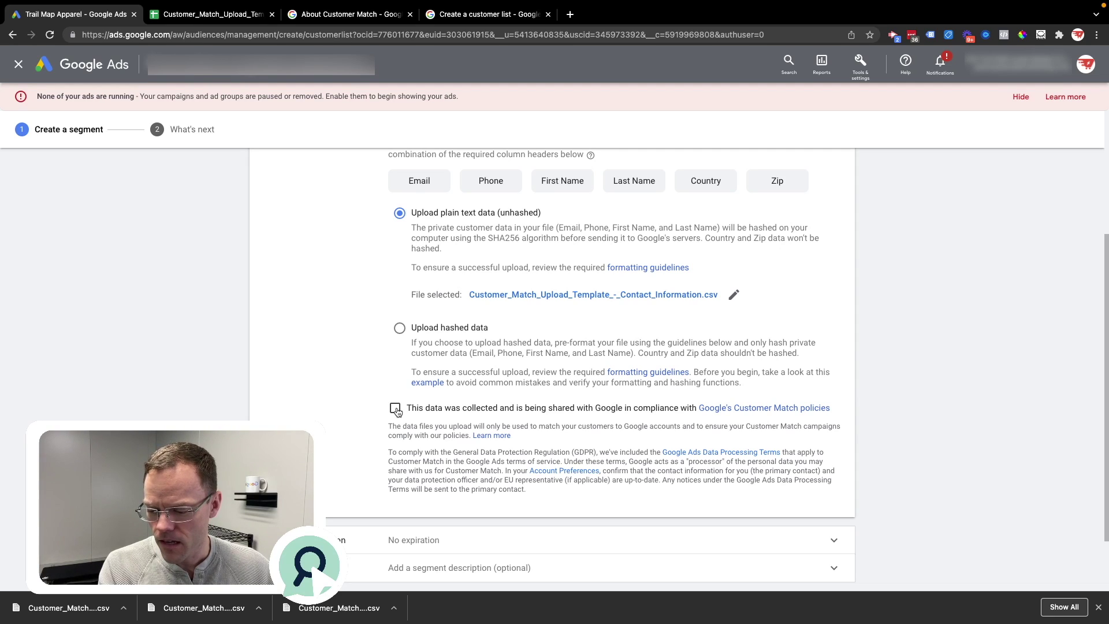
Step: Confirm the uploaded data complies with Customer Match policies
click(396, 410)
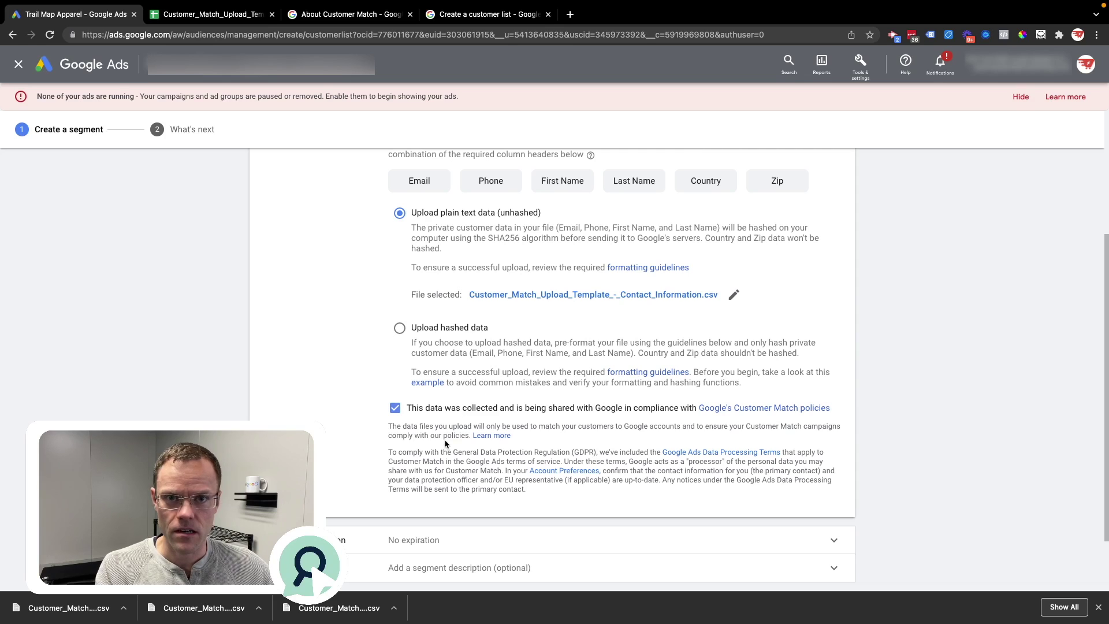
scroll(487, 450, down, 2)
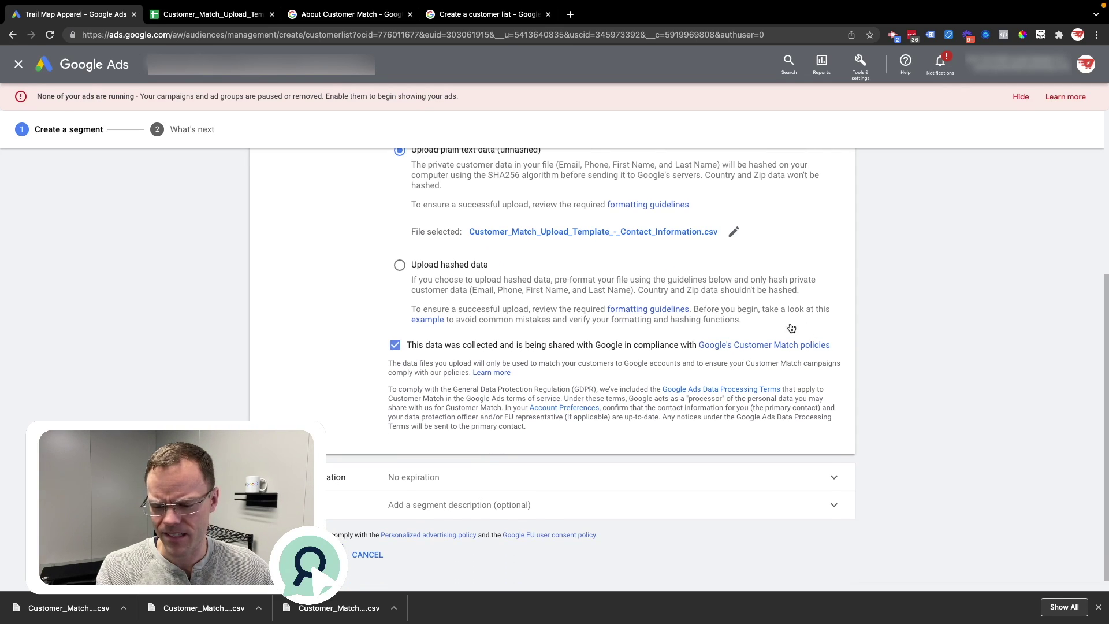
scroll(401, 415, down, 1)
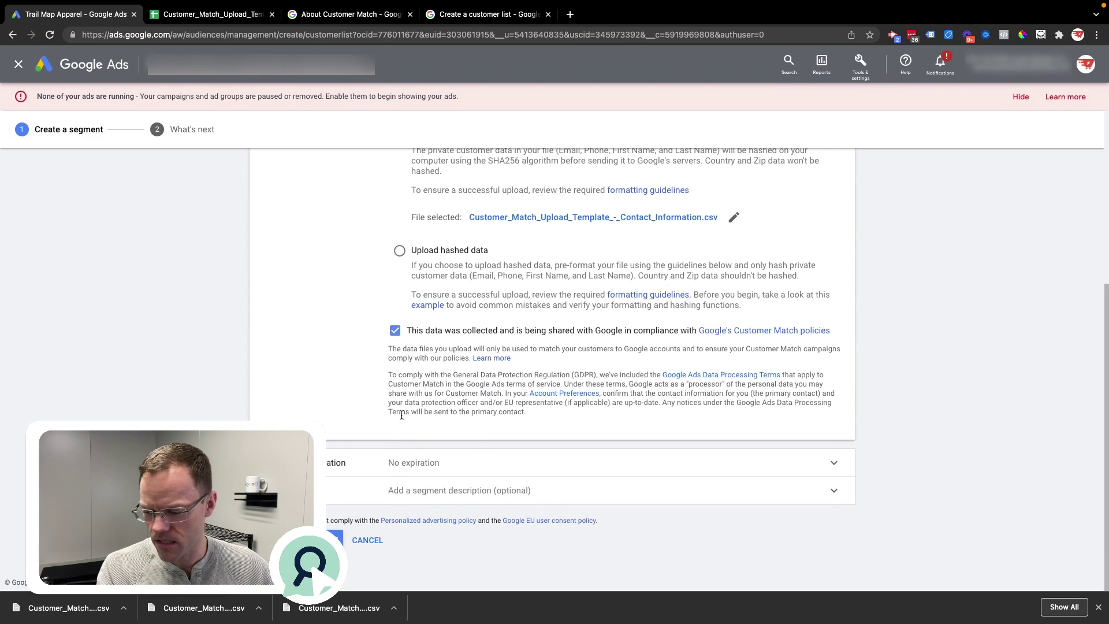
Step: Try a 90-day membership duration, then set it back to No expiration
click(466, 465)
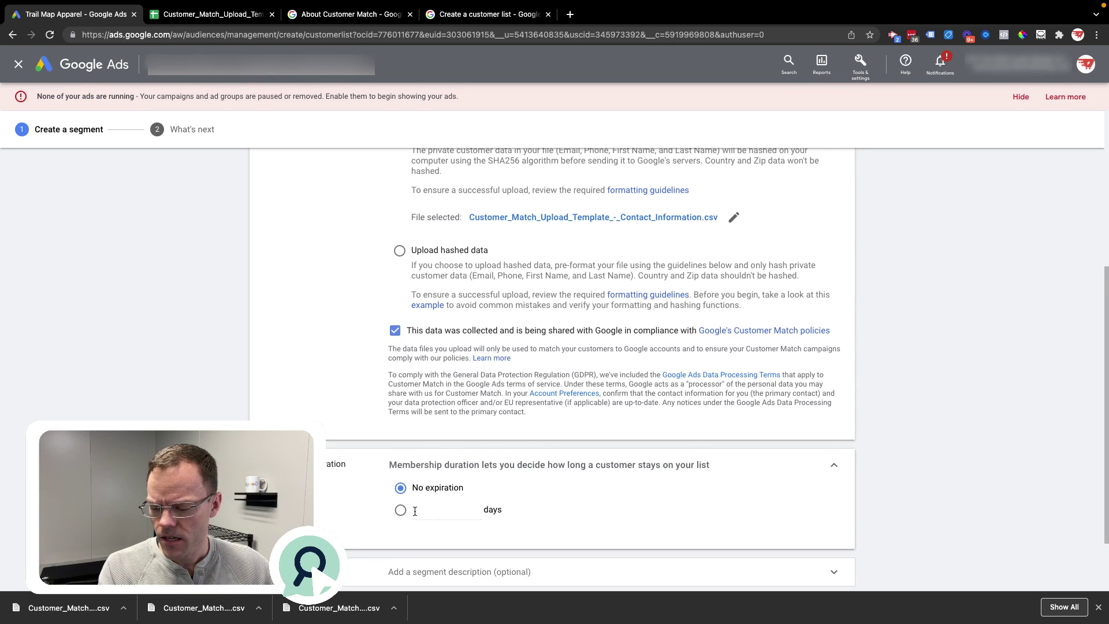
click(832, 463)
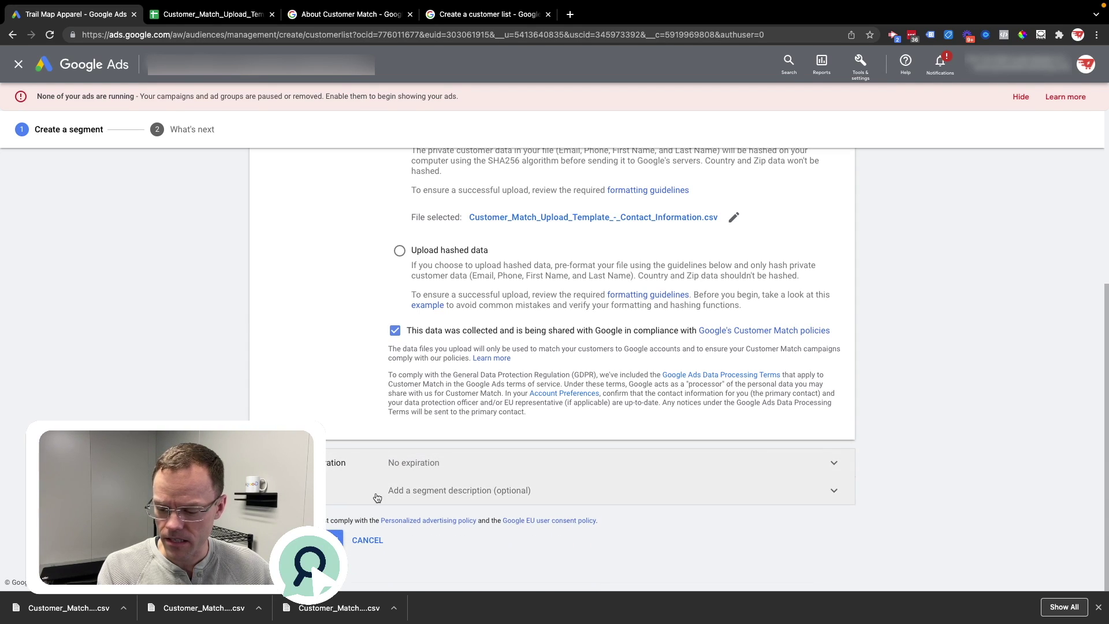
click(462, 465)
click(445, 515)
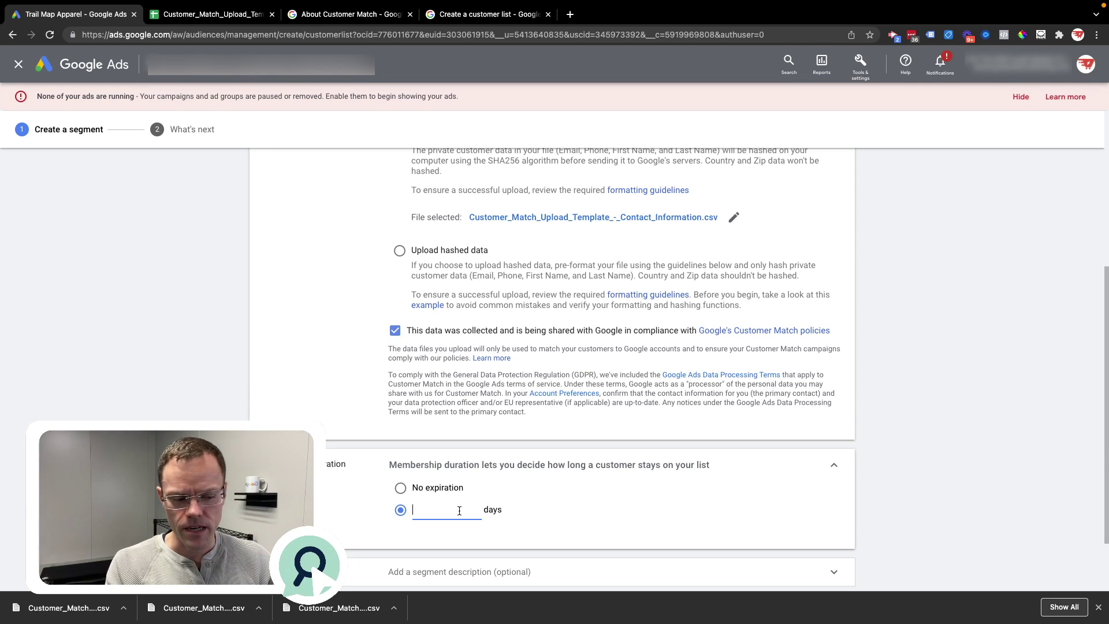
text(90)
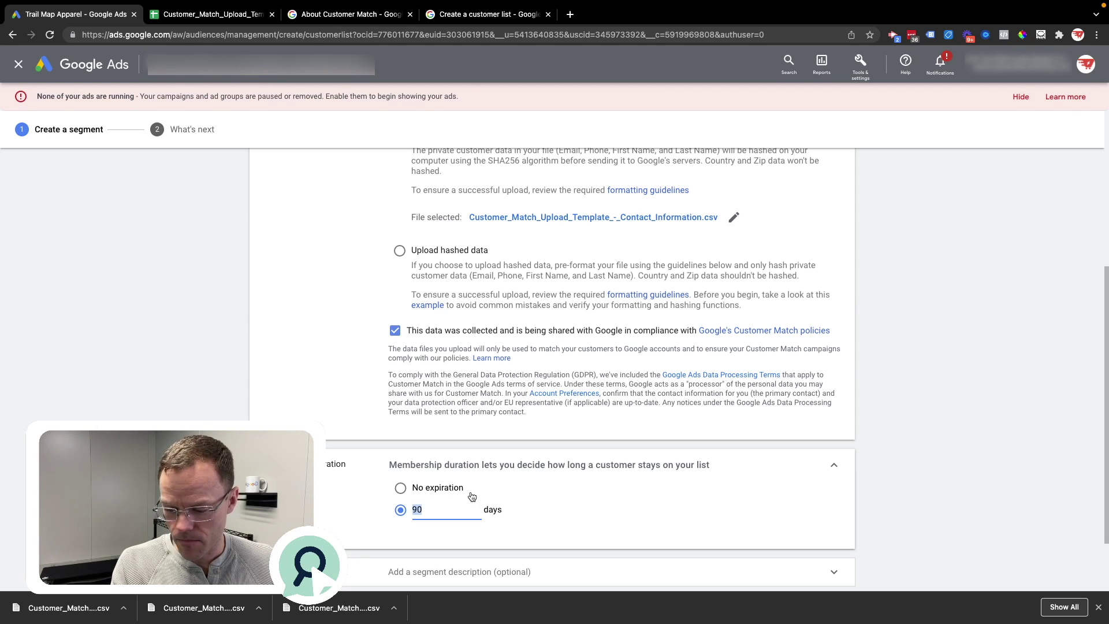
click(448, 490)
scroll(327, 504, down, 3)
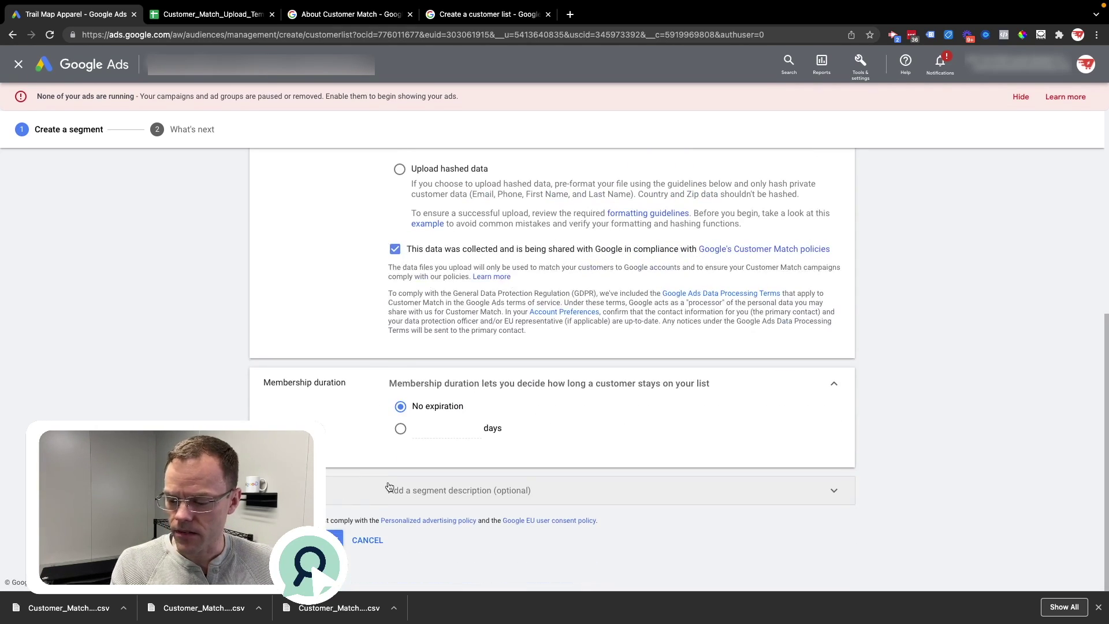
Step: Expand the optional segment description field and place the cursor in it
click(441, 493)
scroll(441, 494, down, 2)
click(425, 469)
Step: Paste 'Customers uploaded for a demo' as the segment description
text(Customers uploaded for a demo)
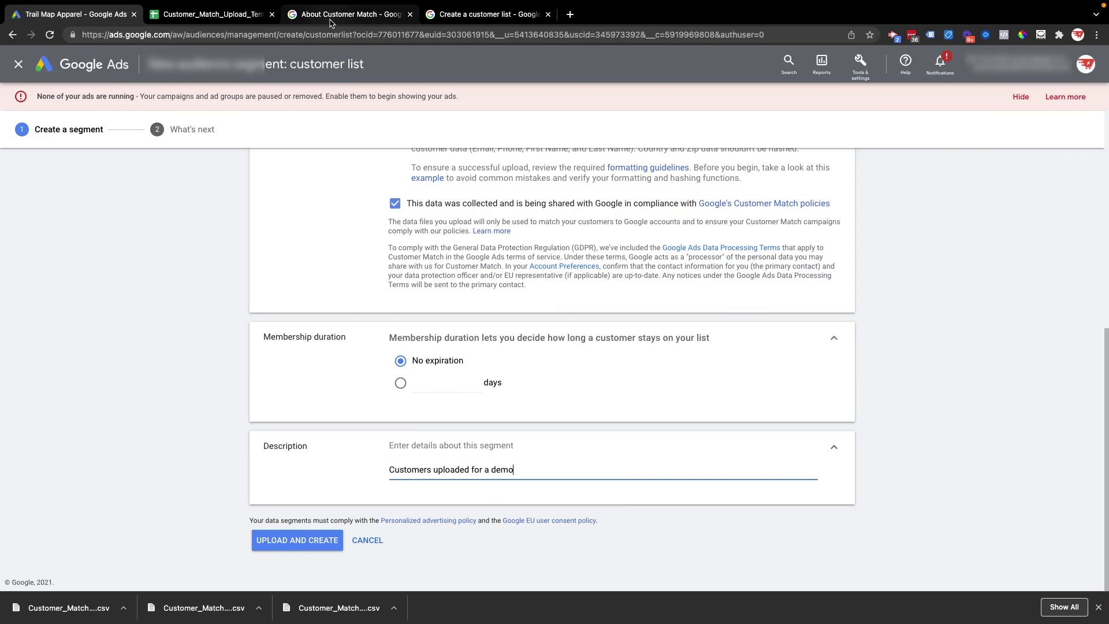
Step: Read through the About Customer Match help article and dismiss the browser's downloads list
click(346, 14)
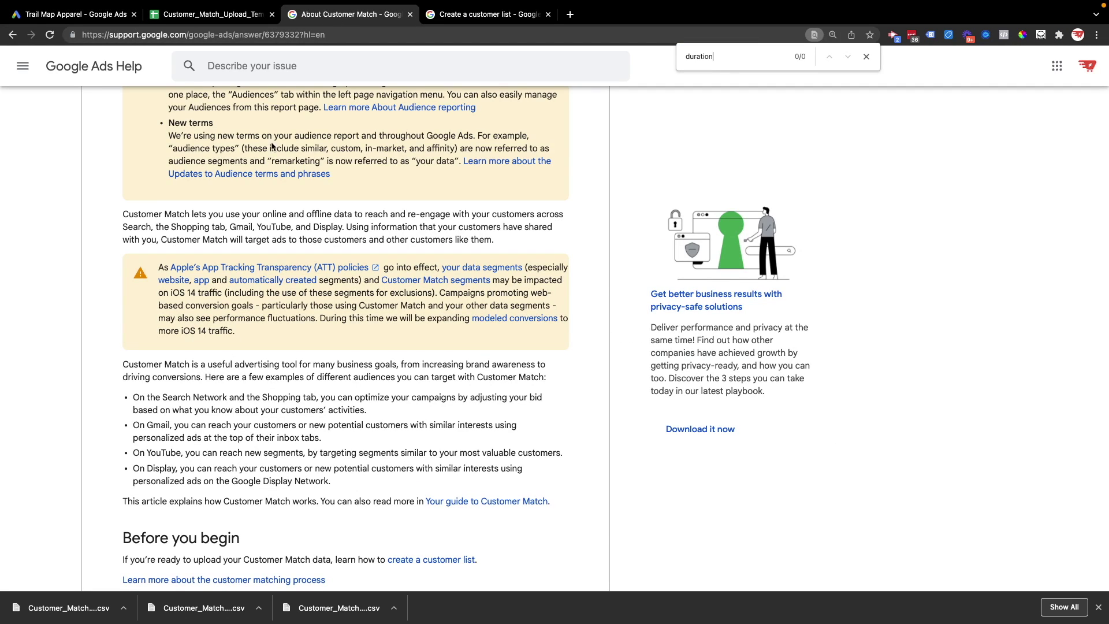
scroll(257, 175, up, 4)
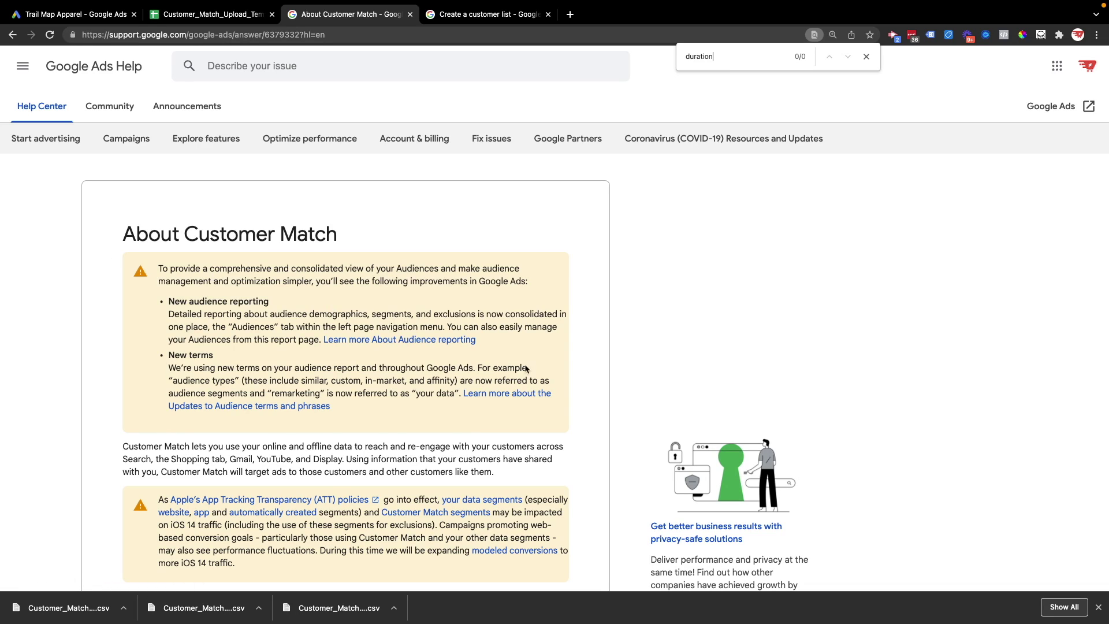
click(1098, 607)
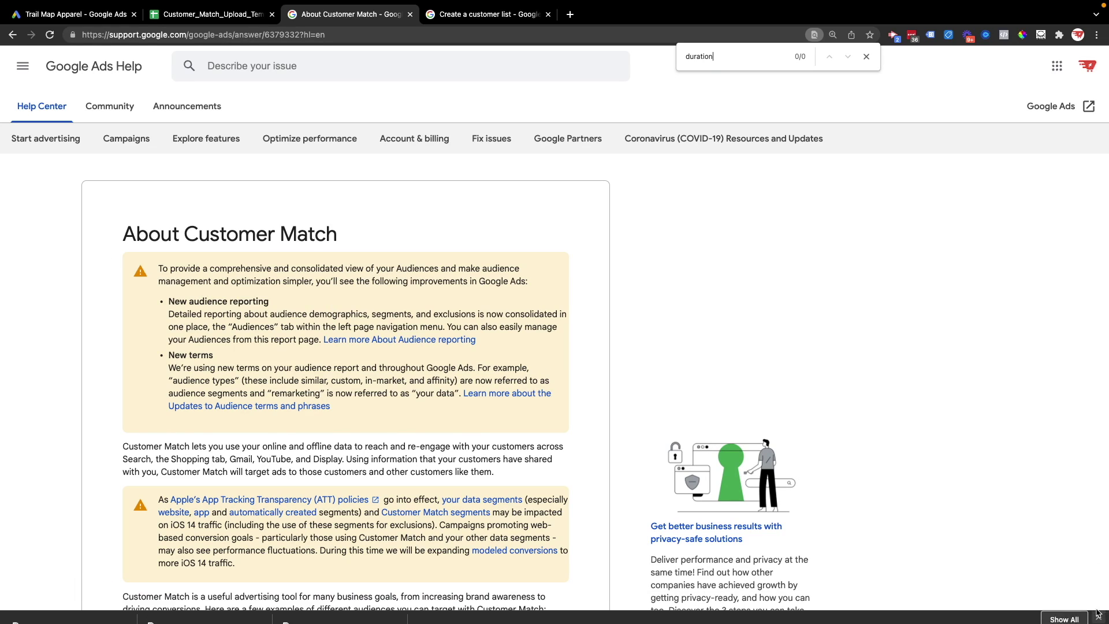
scroll(386, 496, down, 10)
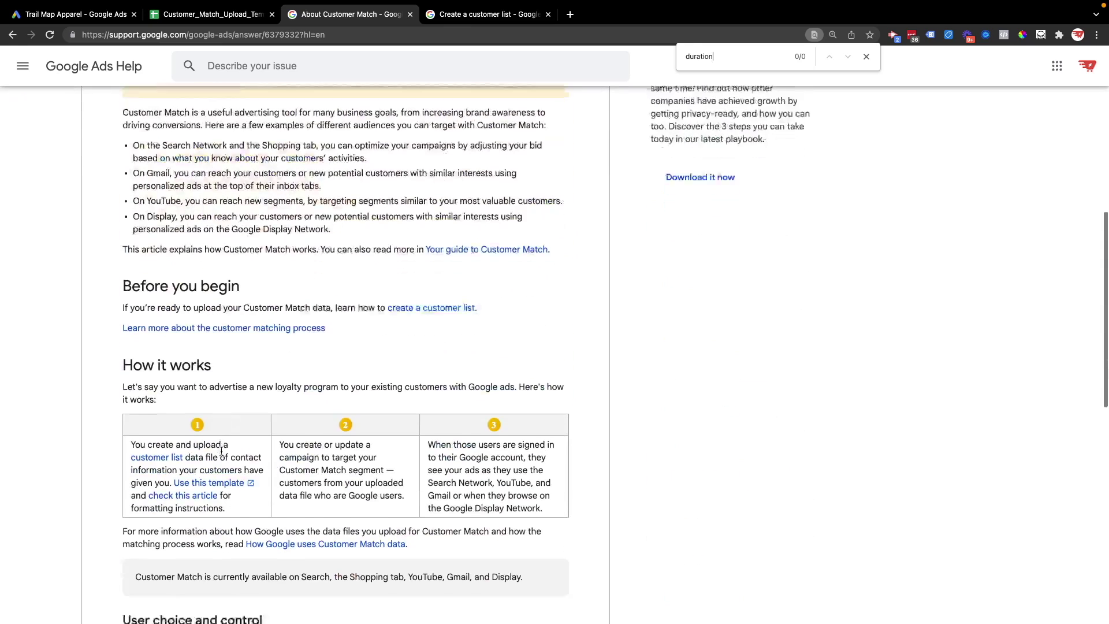
scroll(119, 316, down, 1)
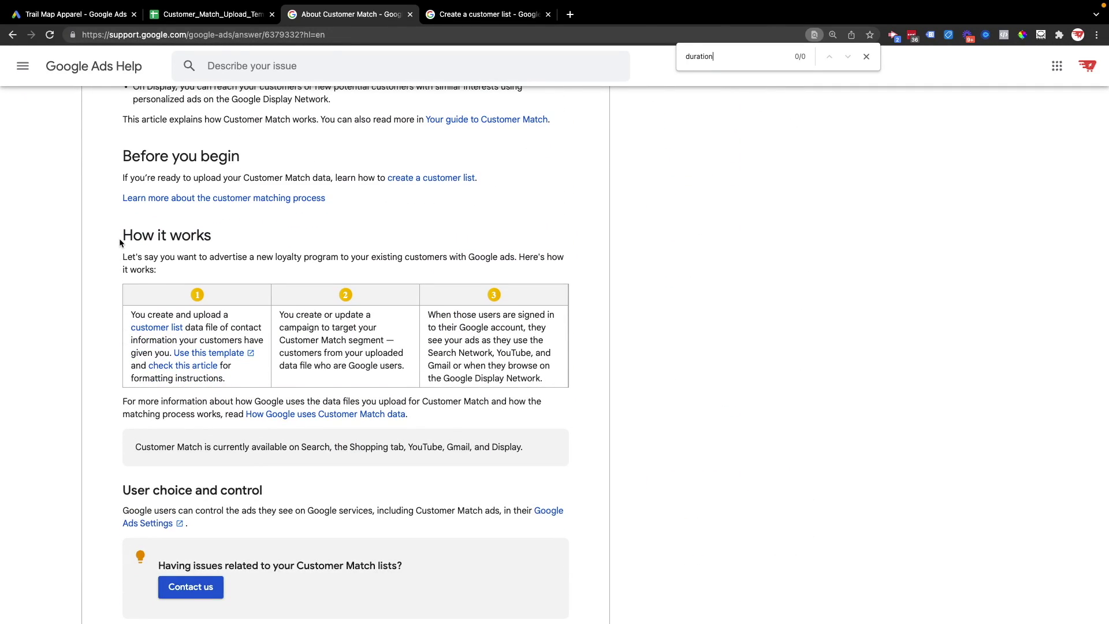
drag(119, 240, 144, 254)
click(112, 268)
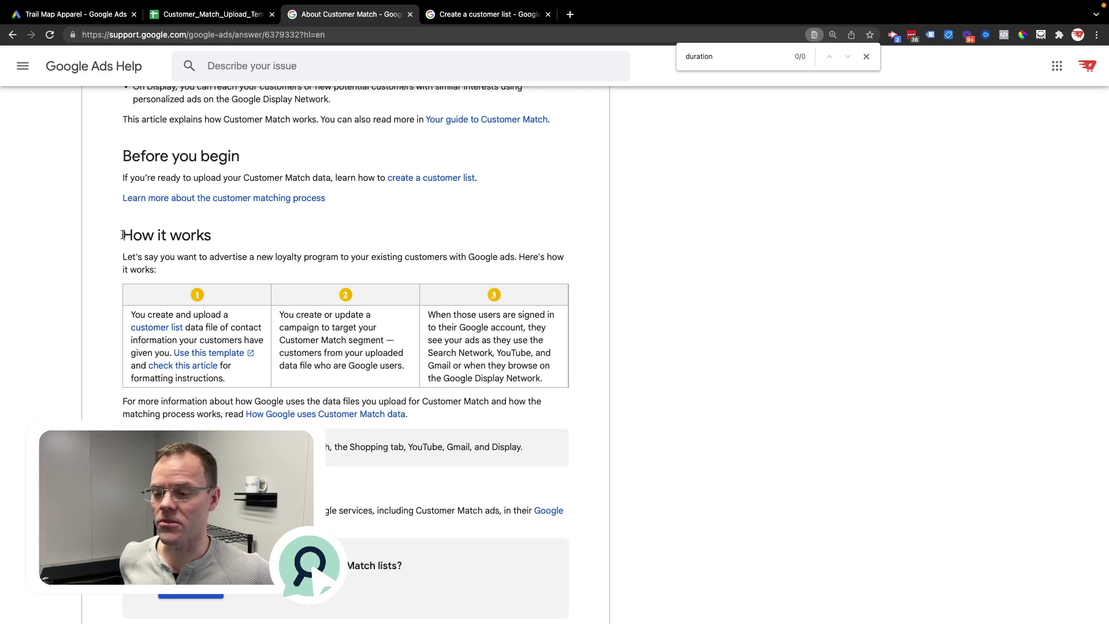
click(447, 16)
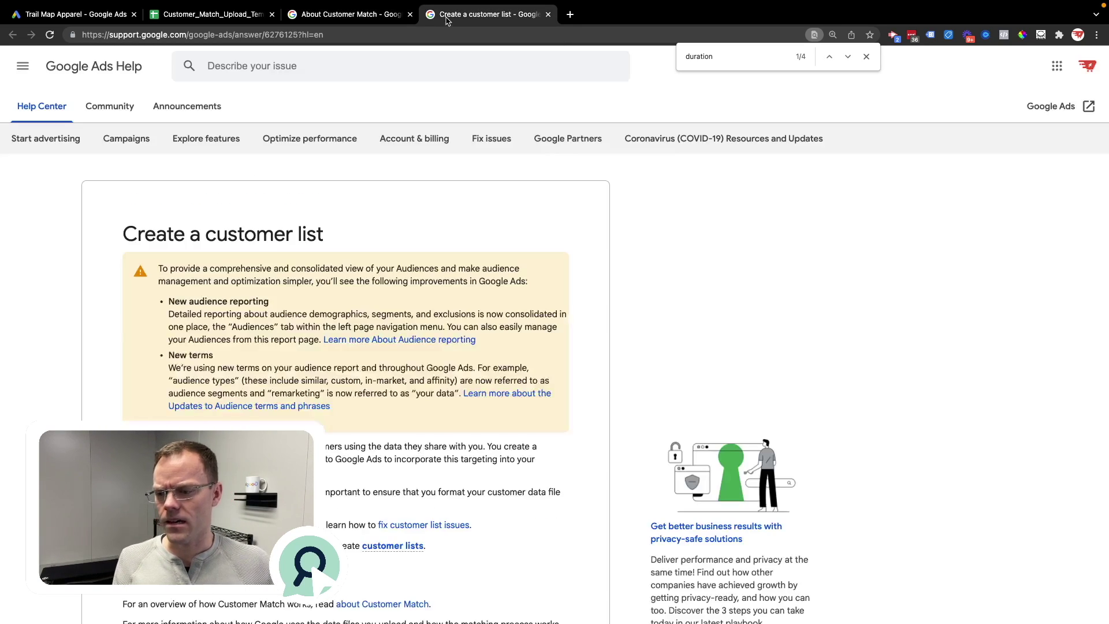
click(368, 21)
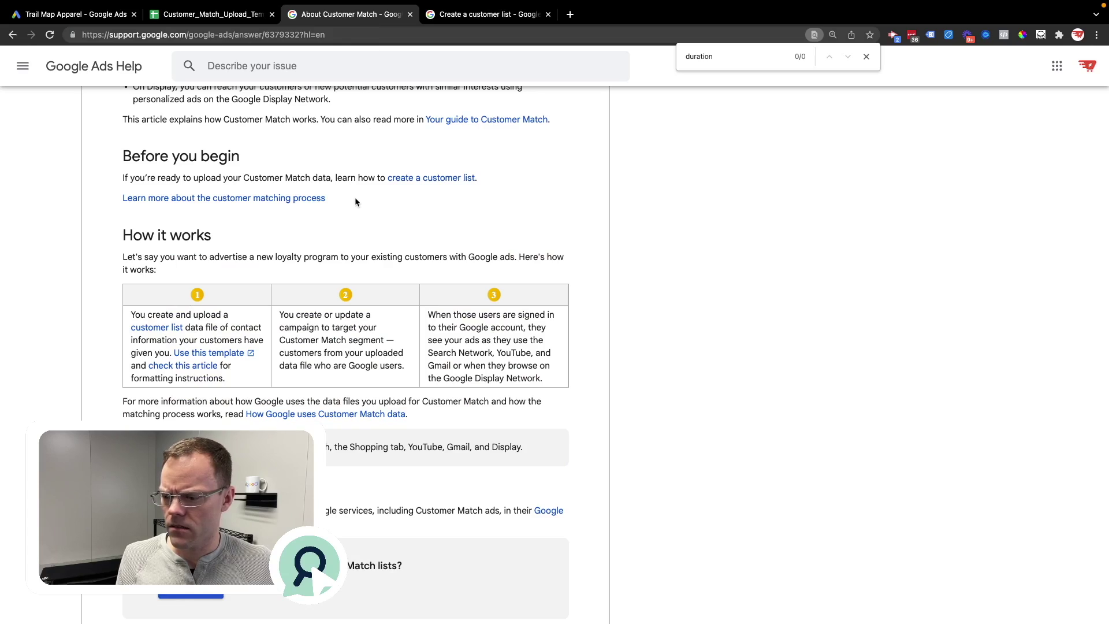
scroll(337, 223, up, 6)
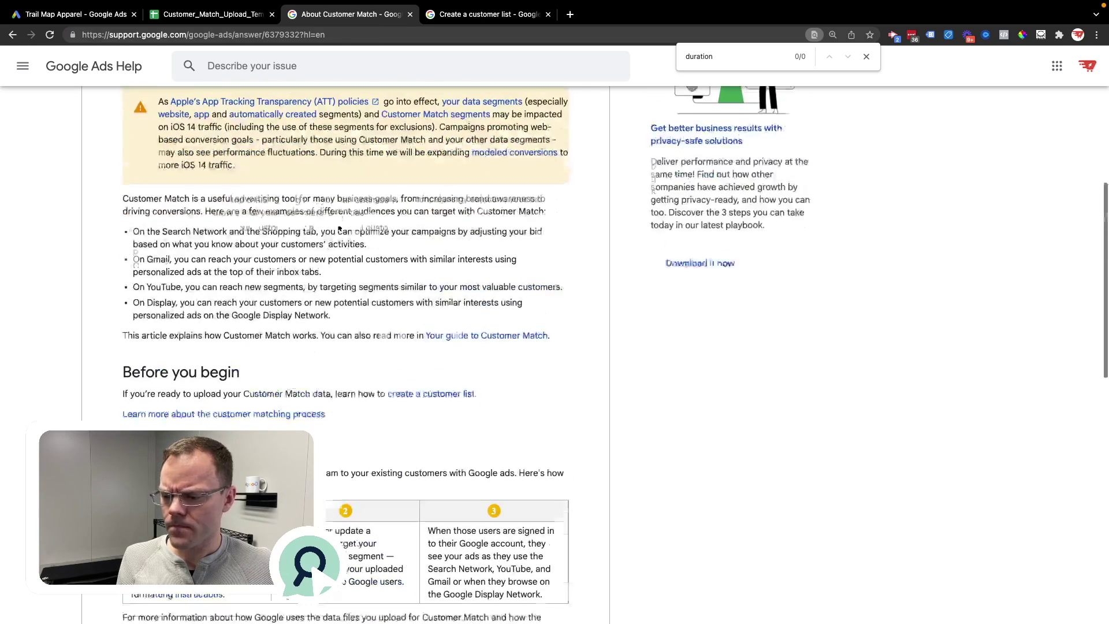
scroll(338, 227, up, 5)
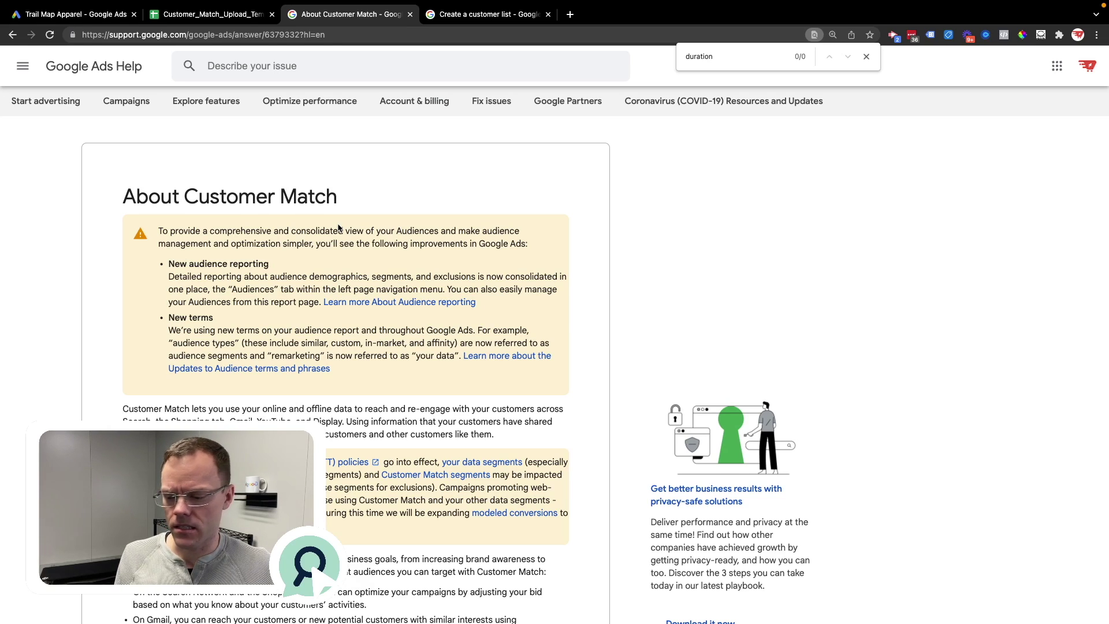
scroll(339, 231, down, 2)
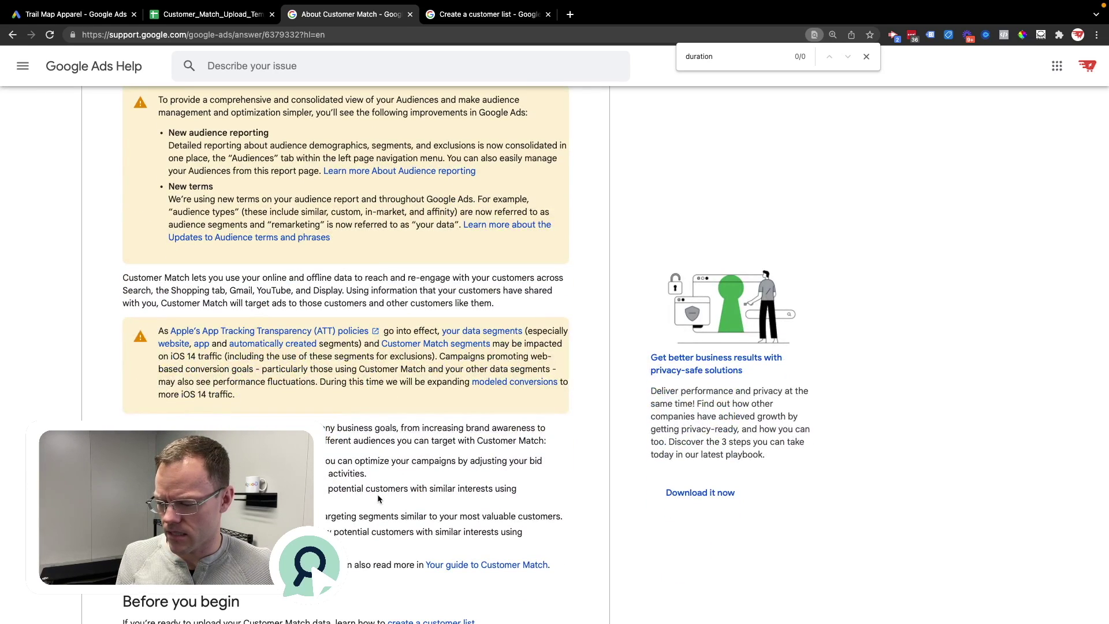